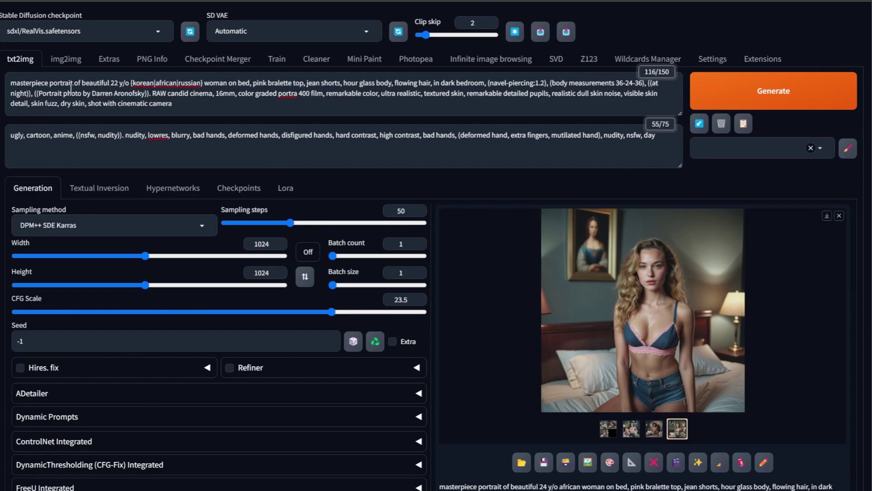
Look over the Dynamic Prompts settings and check the extension's entry in the list of available extensions
scroll(188, 150, "down", 5)
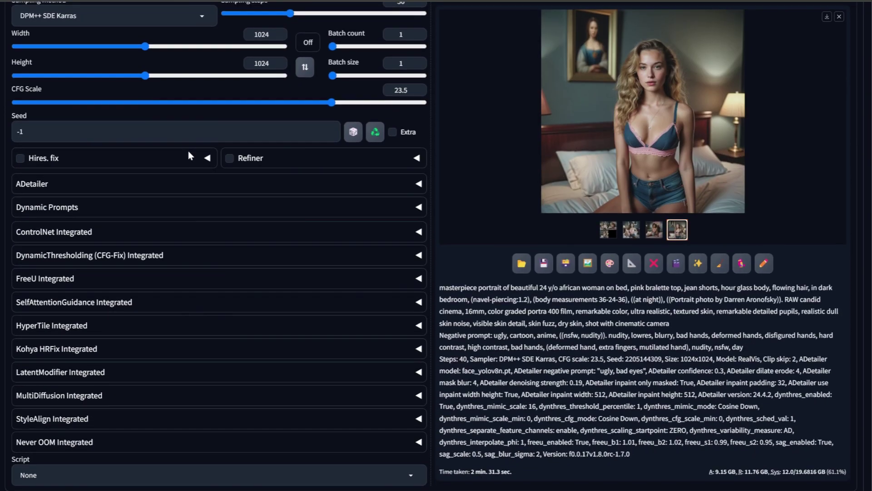
left_click(82, 188)
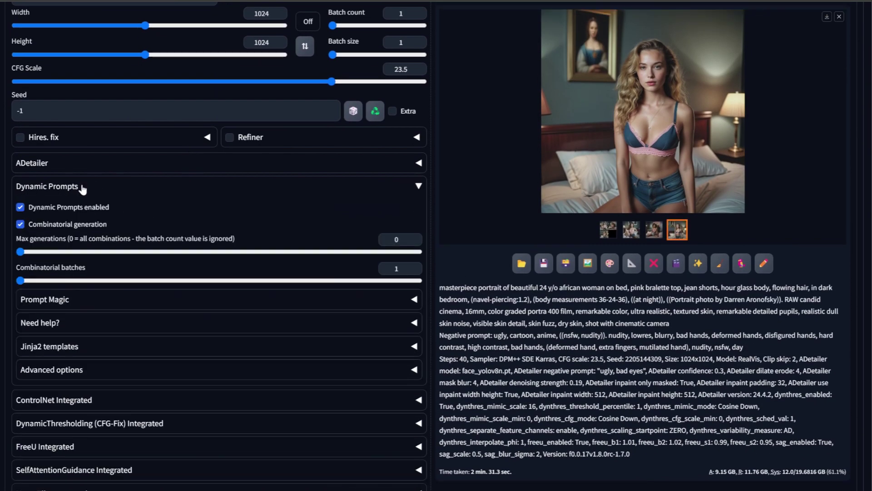
left_click(81, 188)
scroll(204, 237, "up", 5)
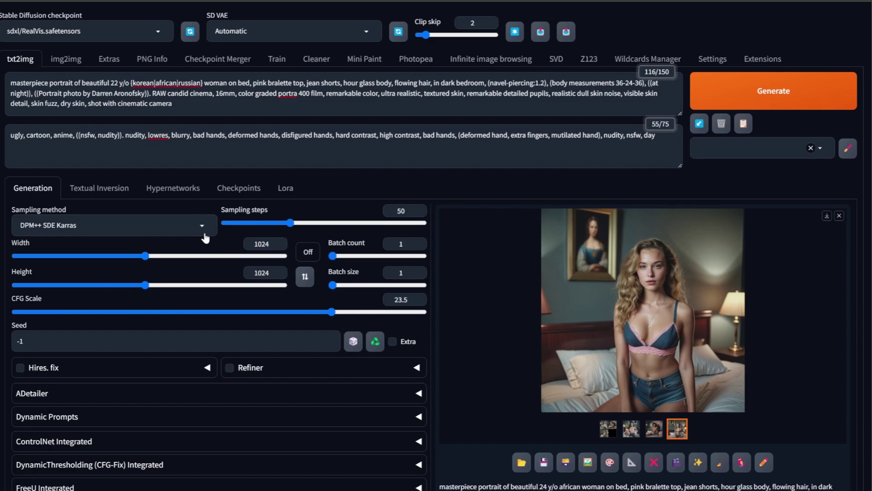
left_click(763, 59)
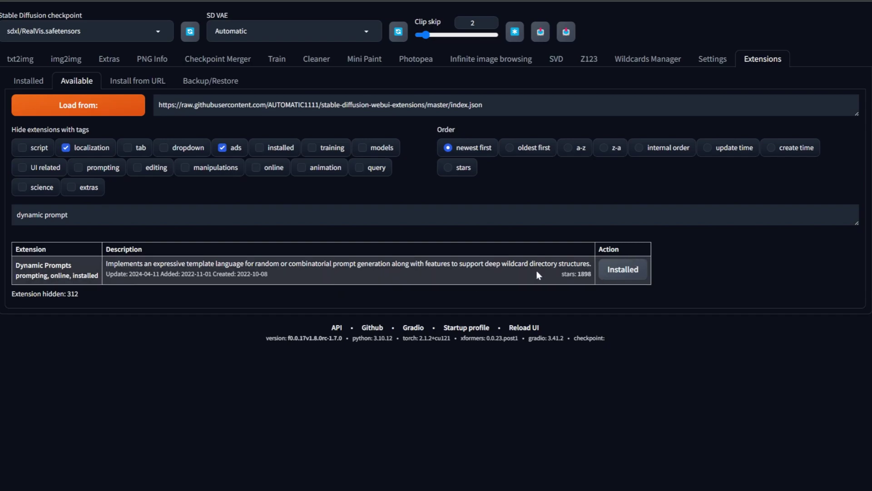
Return to text-to-image generation and expand the Dynamic Prompts settings
left_click(20, 59)
scroll(334, 197, "down", 3)
scroll(334, 196, "up", 3)
scroll(339, 219, "down", 5)
left_click(71, 187)
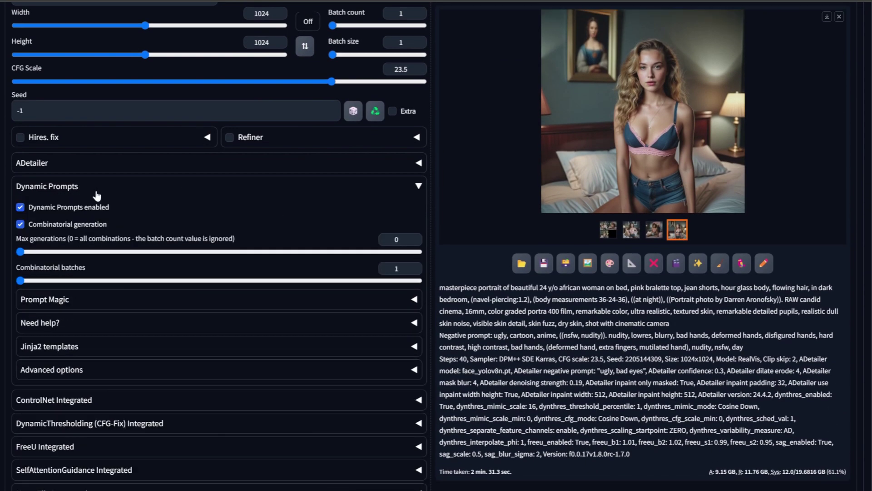
Examine the combinatorial generation, max generations and combinatorial batches options alongside the batch count and the prompt's bracketed variants
scroll(192, 207, "down", 1)
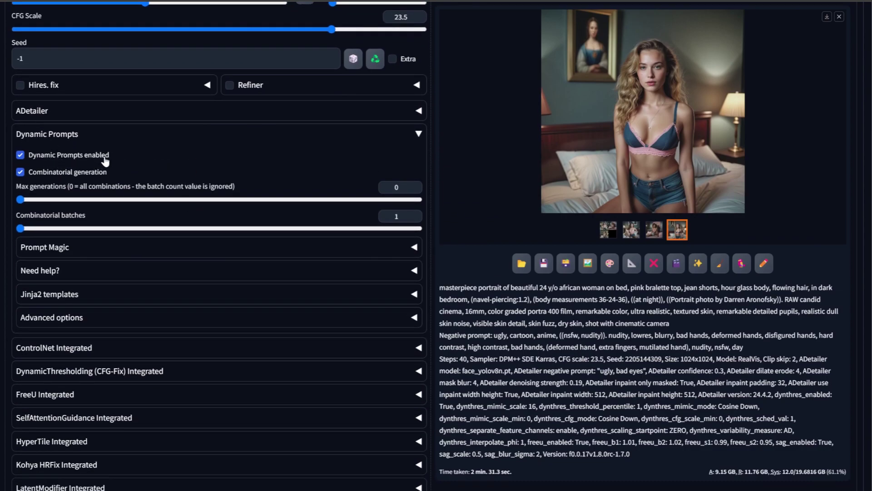
scroll(120, 160, "down", 1)
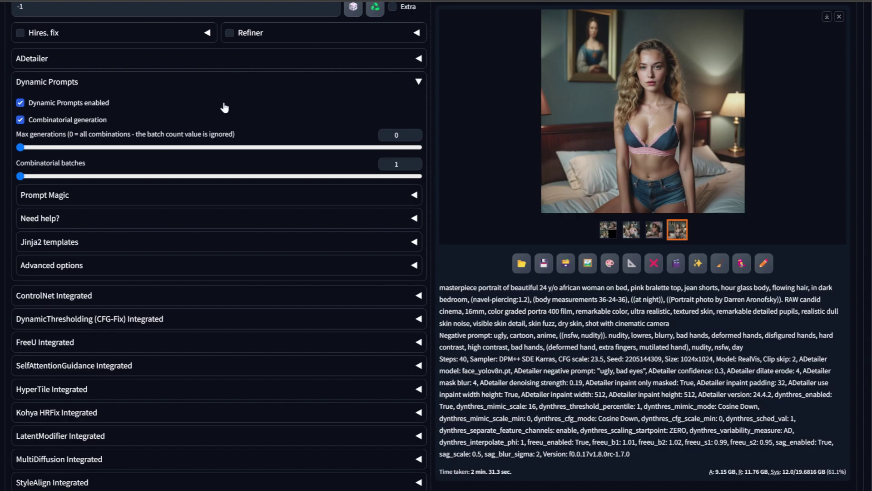
scroll(314, 163, "up", 6)
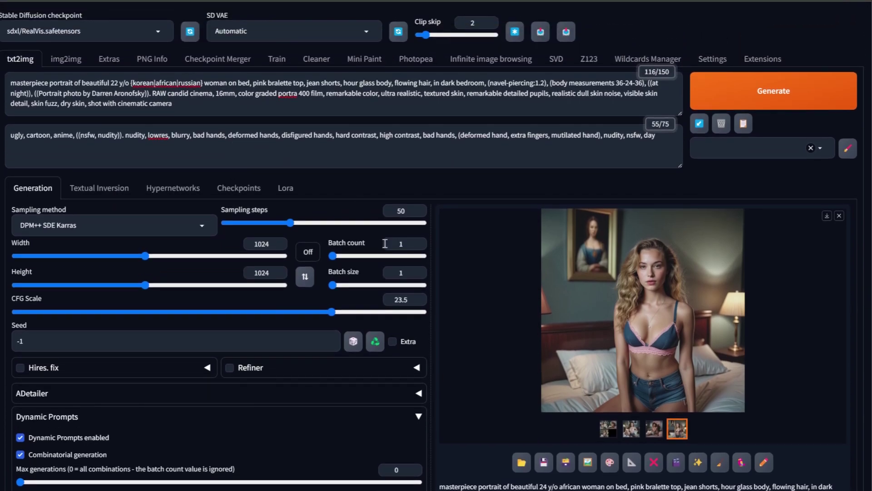
scroll(402, 242, "down", 2)
scroll(402, 243, "down", 4)
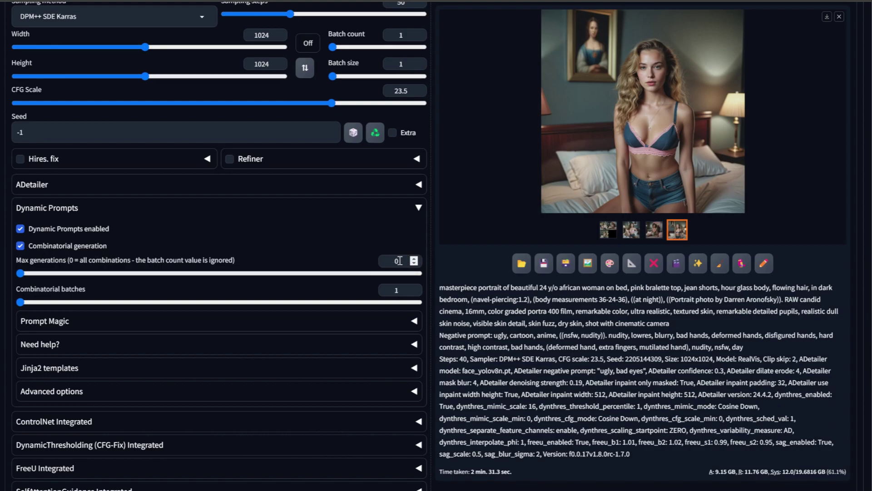
scroll(345, 250, "up", 5)
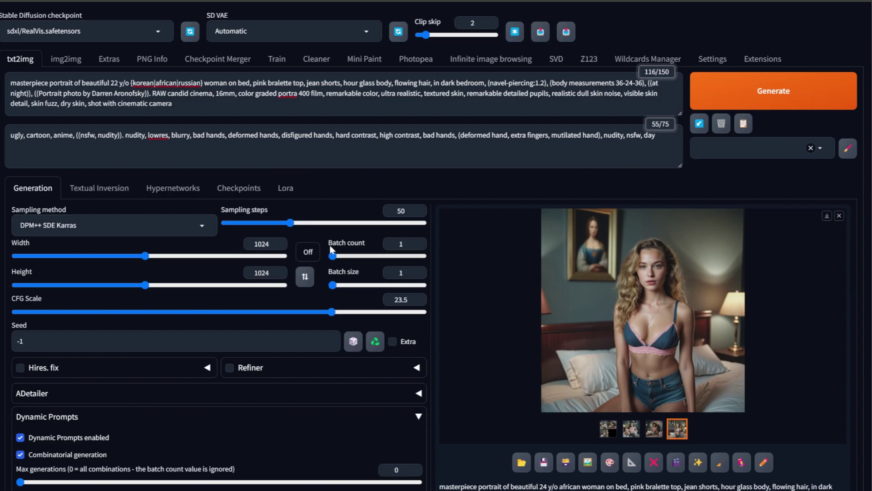
scroll(329, 178, "down", 5)
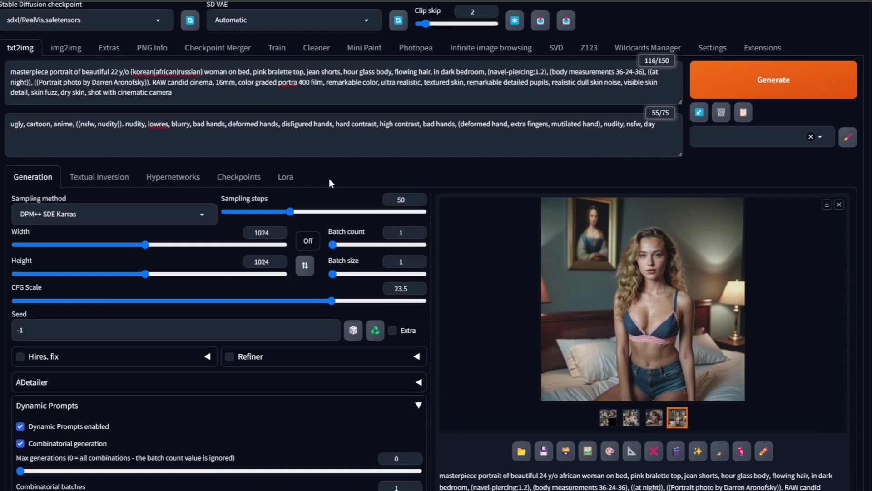
scroll(361, 248, "up", 3)
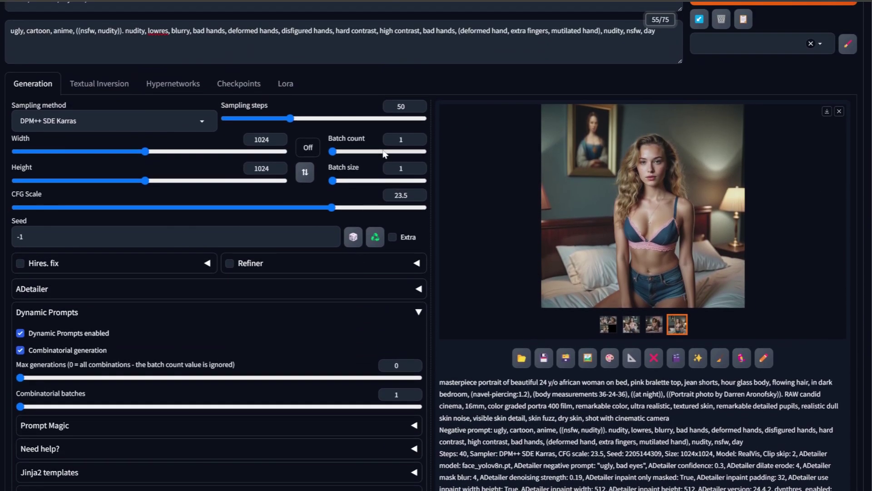
scroll(367, 133, "up", 3)
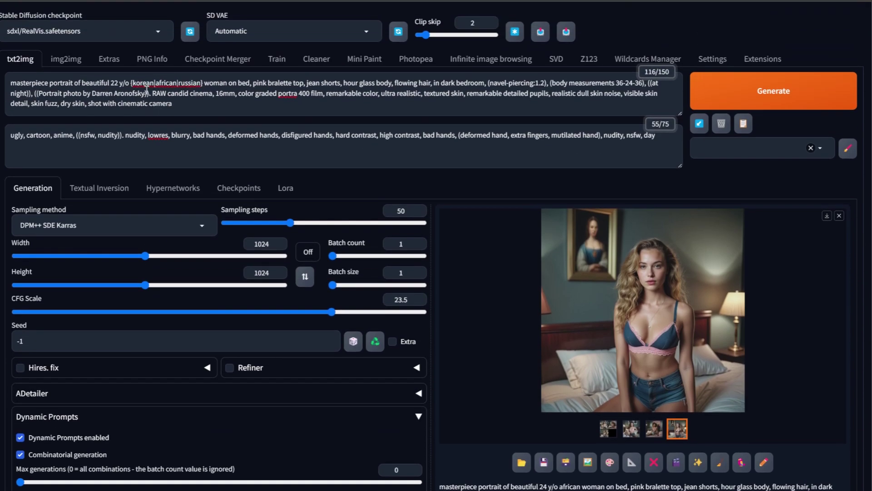
scroll(306, 140, "down", 9)
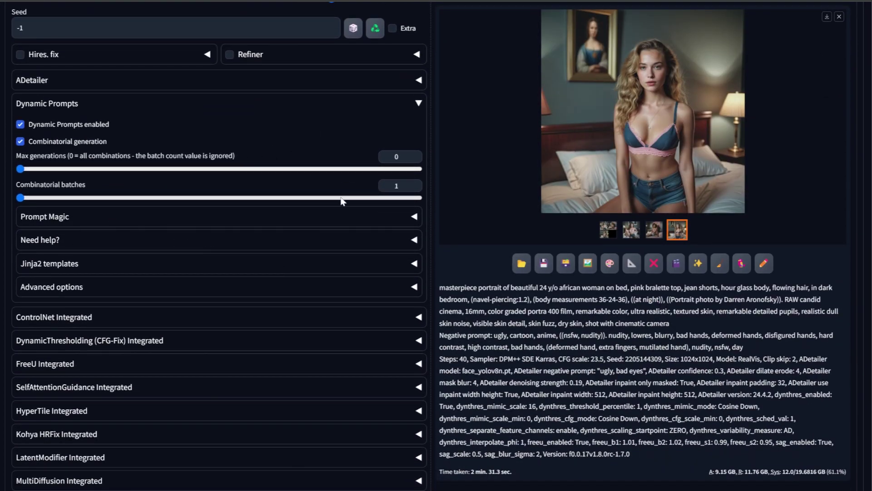
scroll(346, 205, "up", 1)
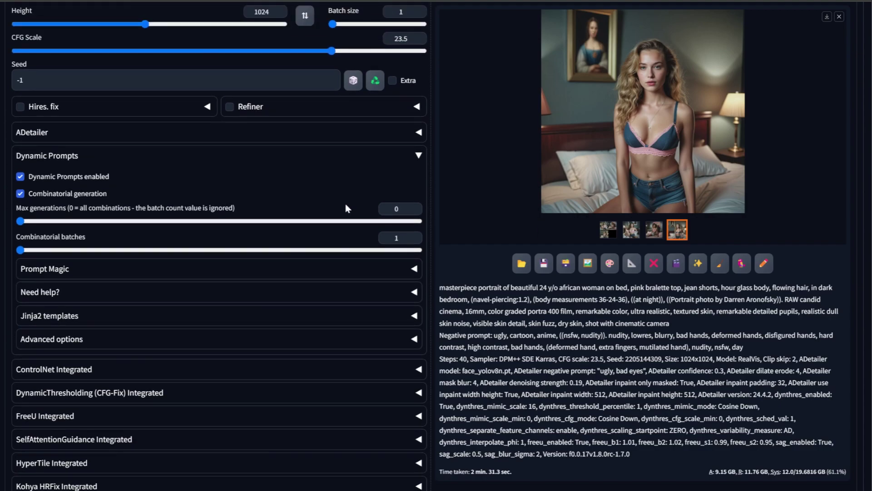
Generate images for all variants of the {korean|african|russian} prompt
scroll(345, 202, "up", 5)
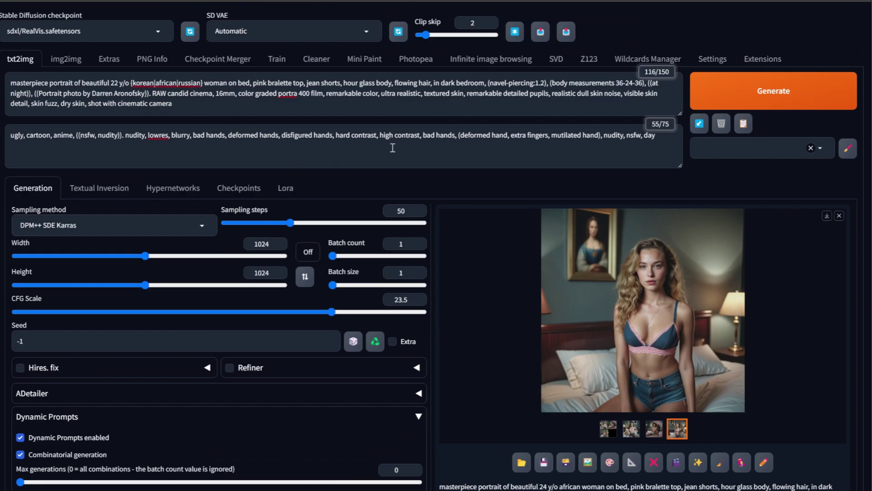
left_click(784, 95)
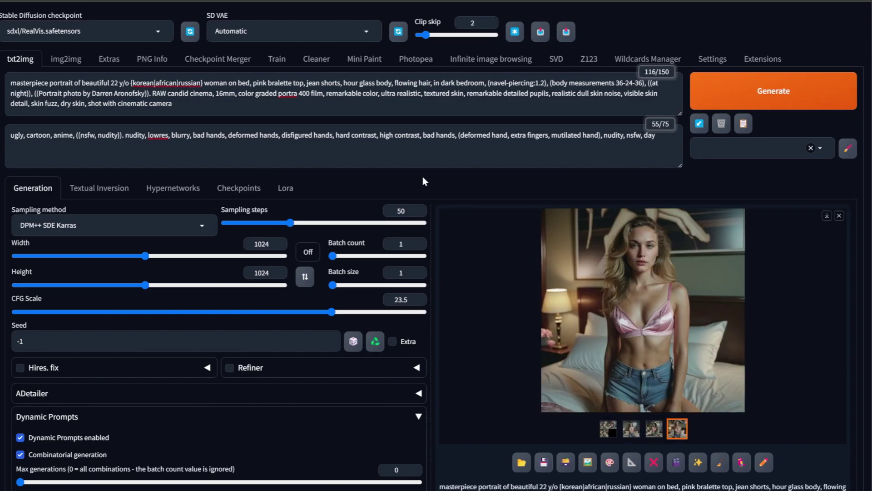
View the generated image grid at full size, page through the individual portraits, and close the viewer on the first portrait
left_click(609, 427)
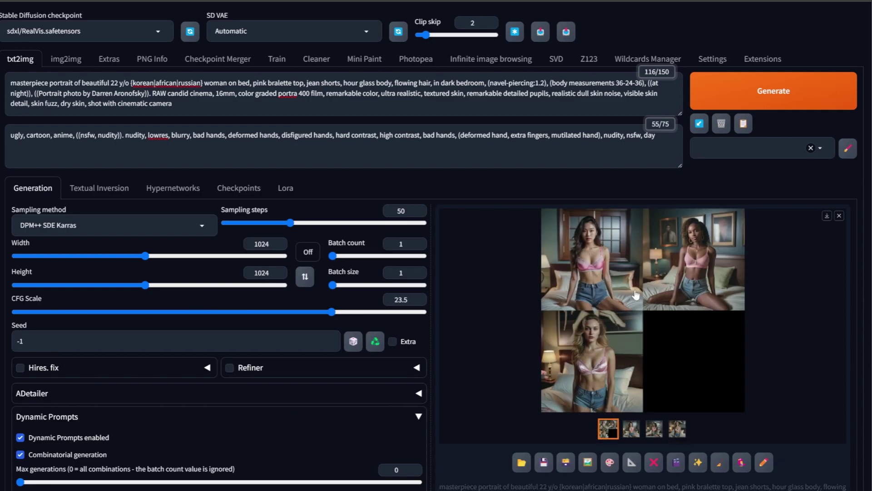
left_click(641, 286)
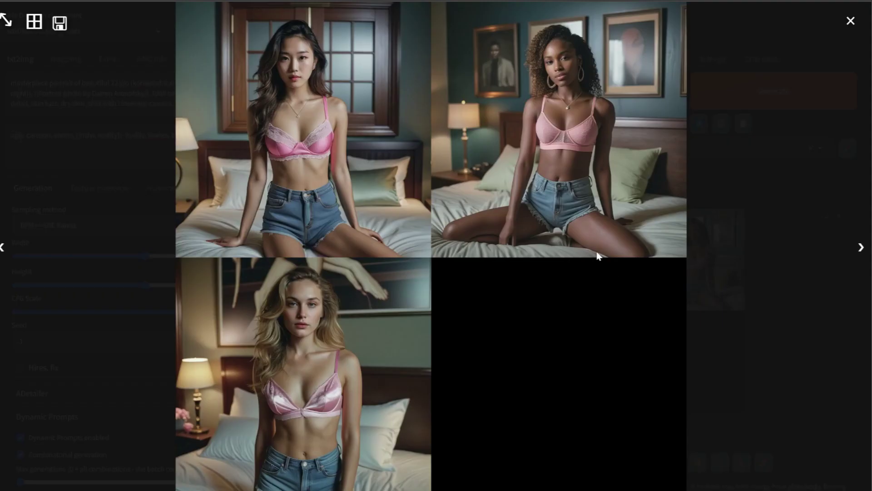
key("Right")
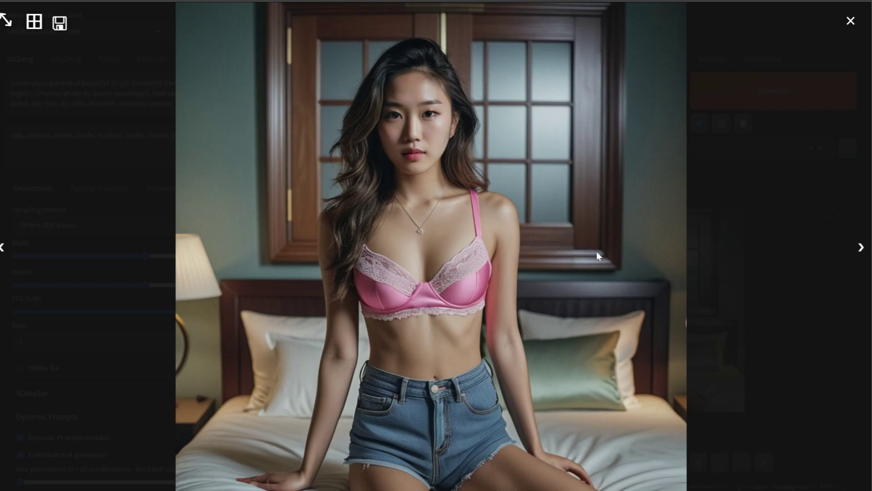
key("Right")
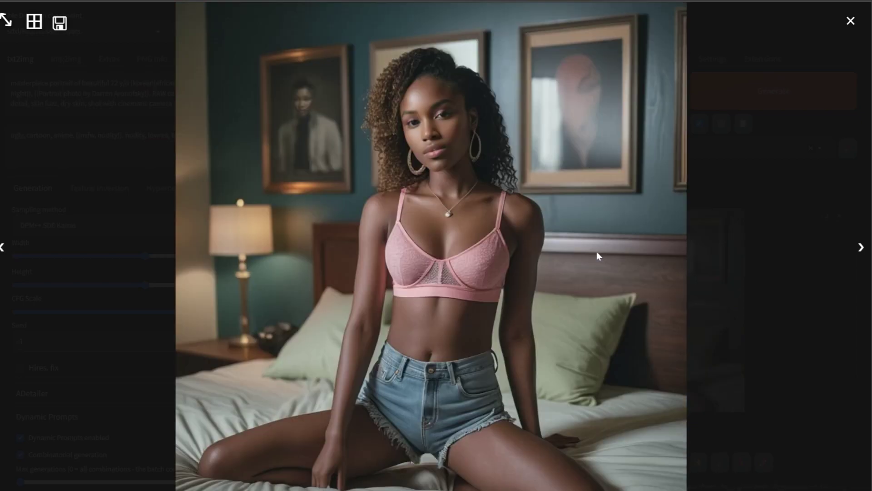
key("Right")
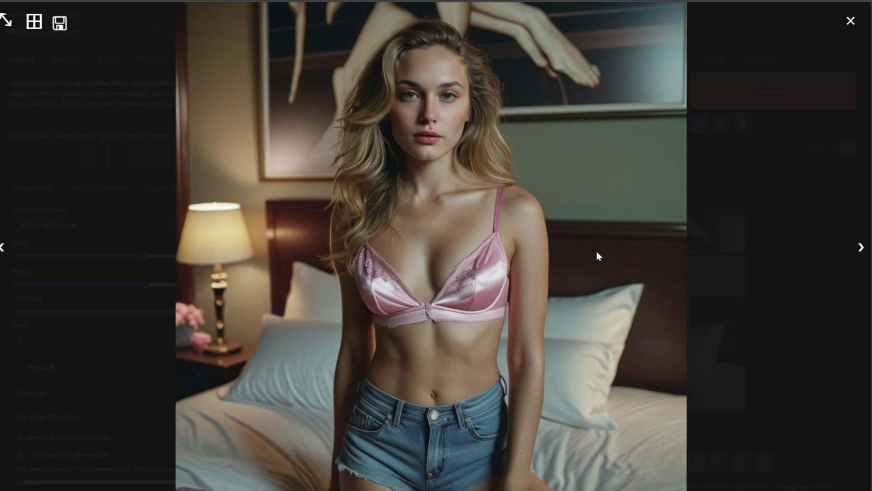
key("Right")
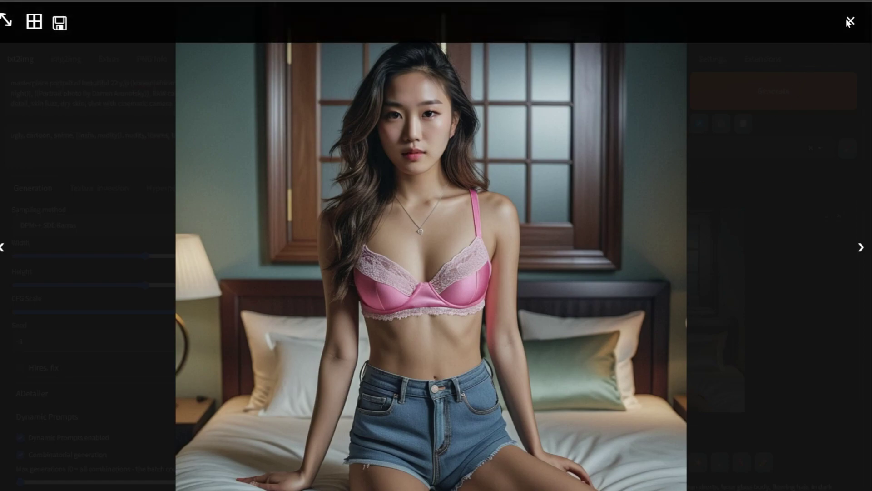
key("Escape")
Disable Dynamic Prompts and collapse its settings
scroll(677, 311, "down", 2)
left_click(72, 333)
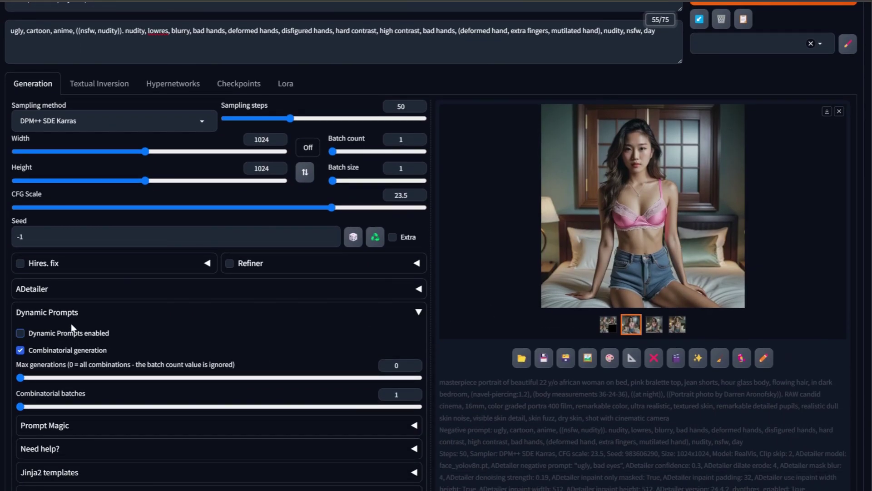
left_click(84, 313)
left_click(117, 314)
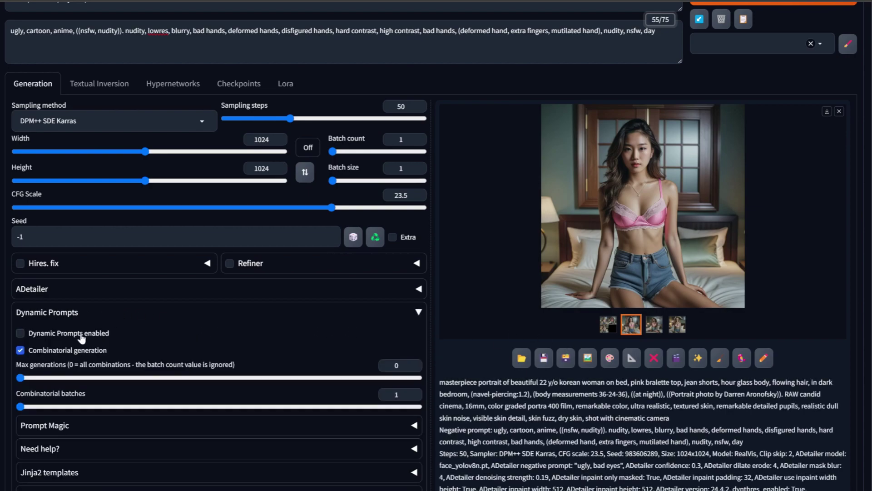
left_click(94, 317)
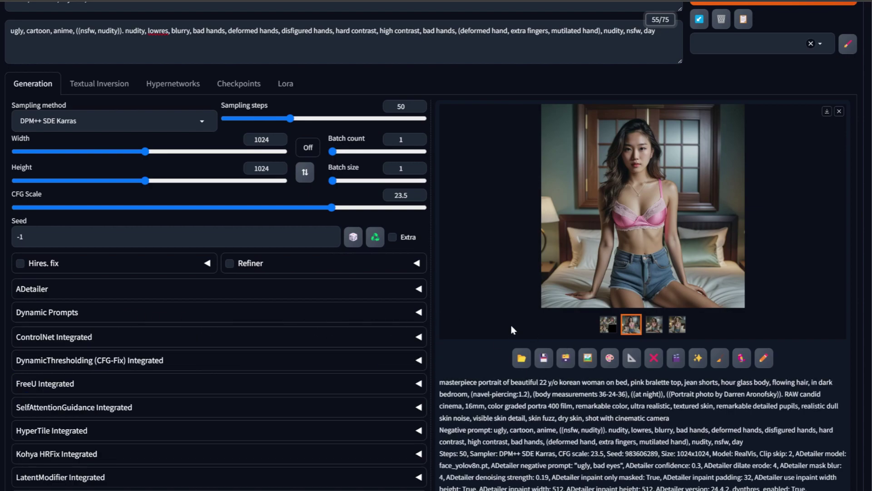
Send the selected generated portrait and its prompts to img2img
scroll(512, 328, "up", 2)
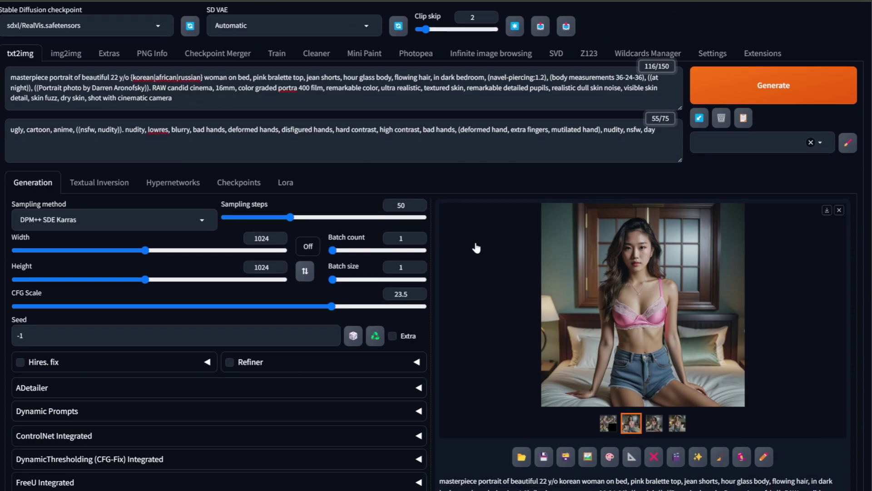
scroll(554, 293, "down", 3)
left_click(588, 306)
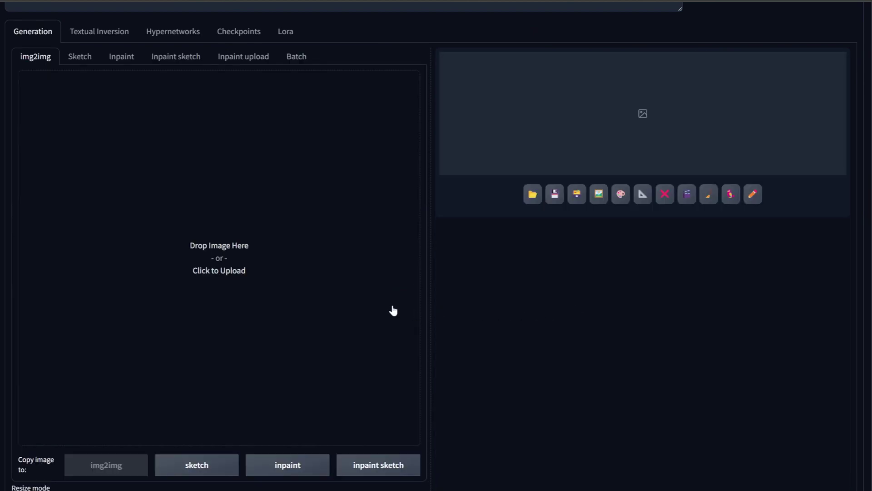
scroll(393, 311, "up", 3)
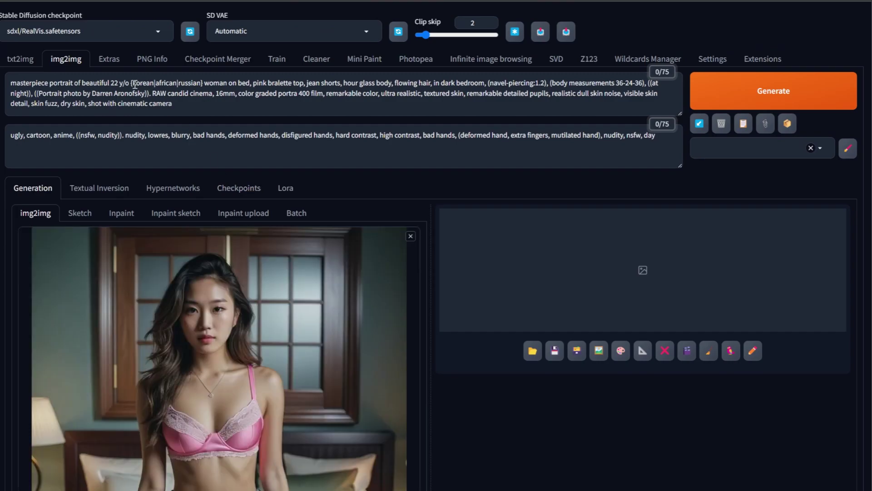
Reduce the {korean|african|russian} variants in the img2img prompt to the plain word korean
left_click(135, 83)
key("BackSpace")
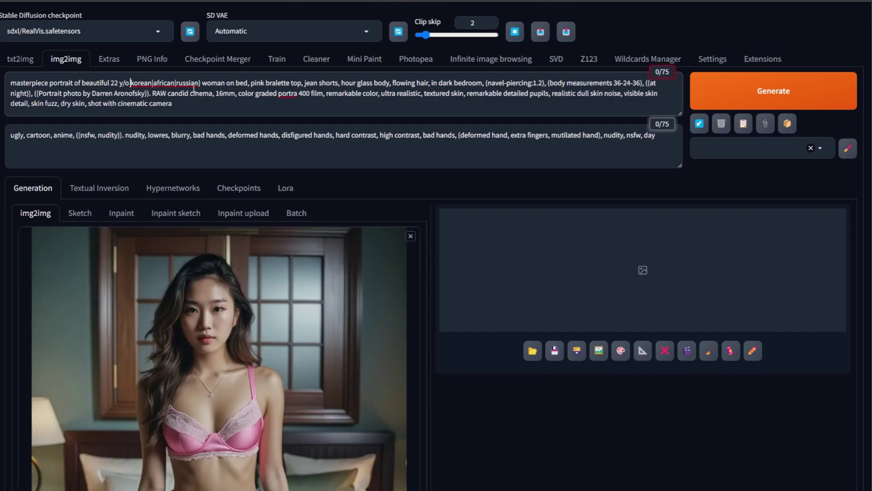
left_click_drag(200, 84, 155, 87)
key("BackSpace")
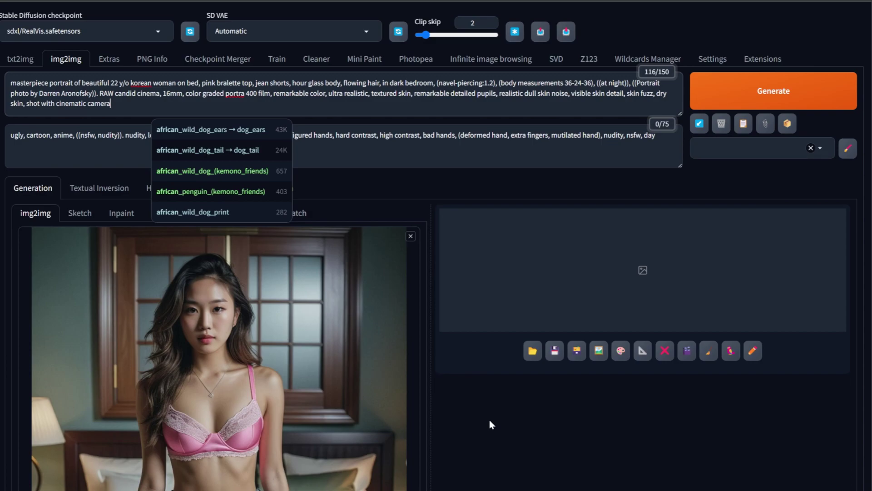
left_click(406, 373)
Switch the Stable Diffusion checkpoint to sdxl/Dreamshaper_Turbo.safetensors
scroll(382, 327, "down", 6)
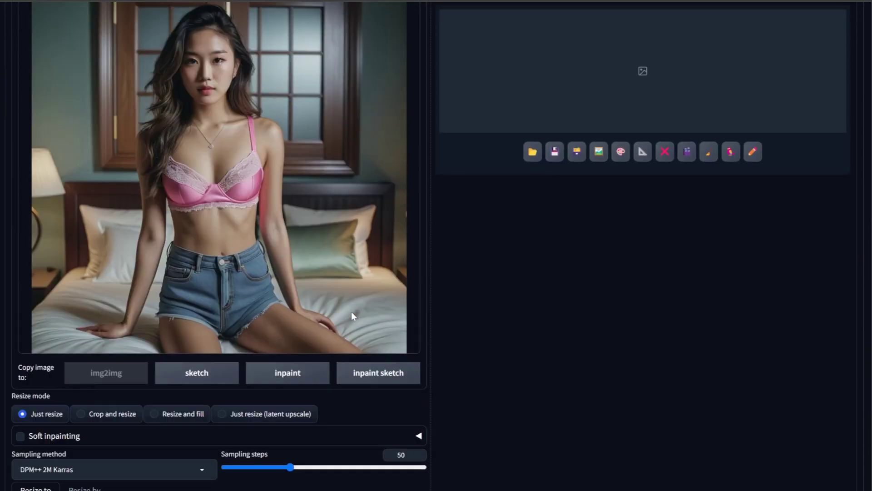
scroll(353, 316, "up", 6)
left_click(83, 32)
left_click(36, 50)
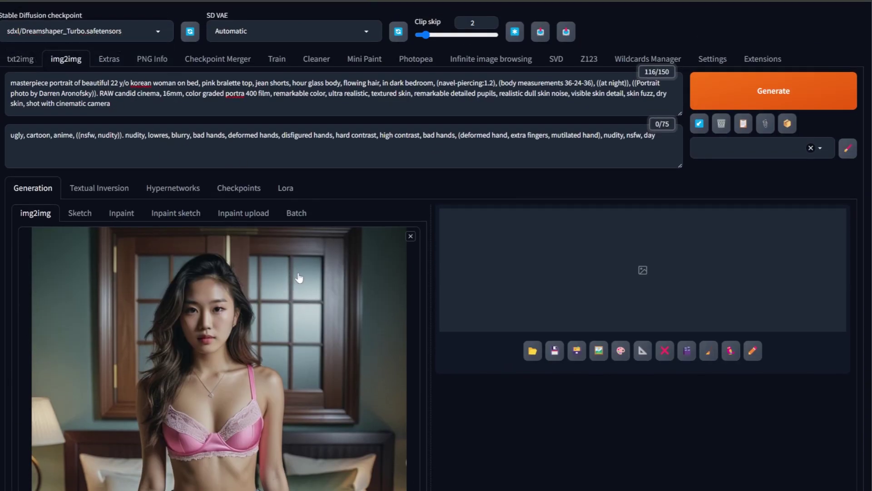
Set the img2img sampling steps to 10
scroll(298, 274, "down", 4)
left_click_drag(409, 286, 373, 286)
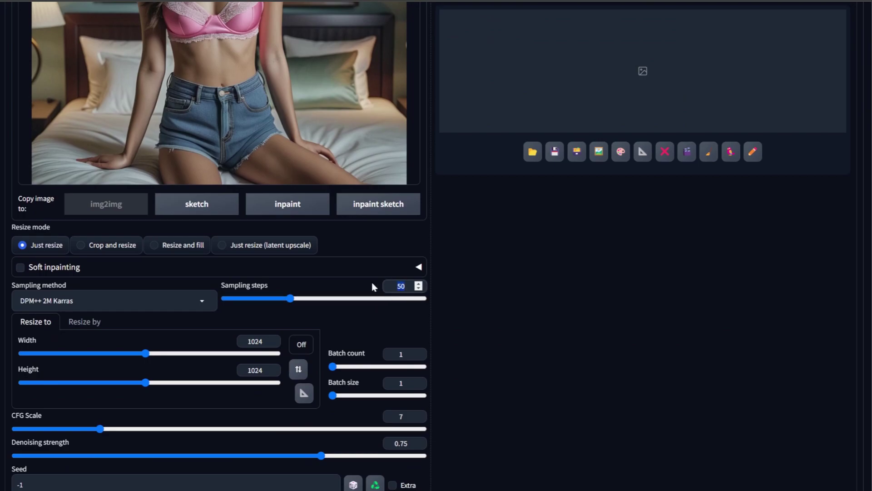
type("10")
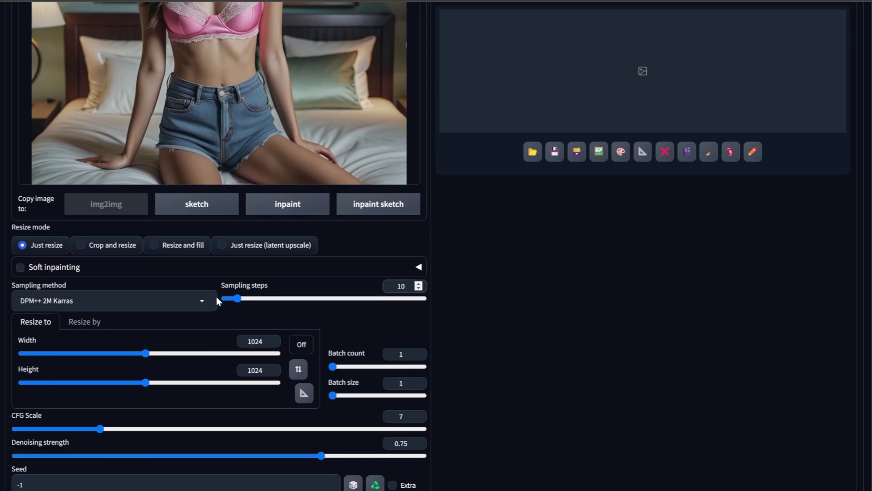
Set the img2img sampling method to DPM++ SDE Karras
left_click(94, 302)
left_click(67, 37)
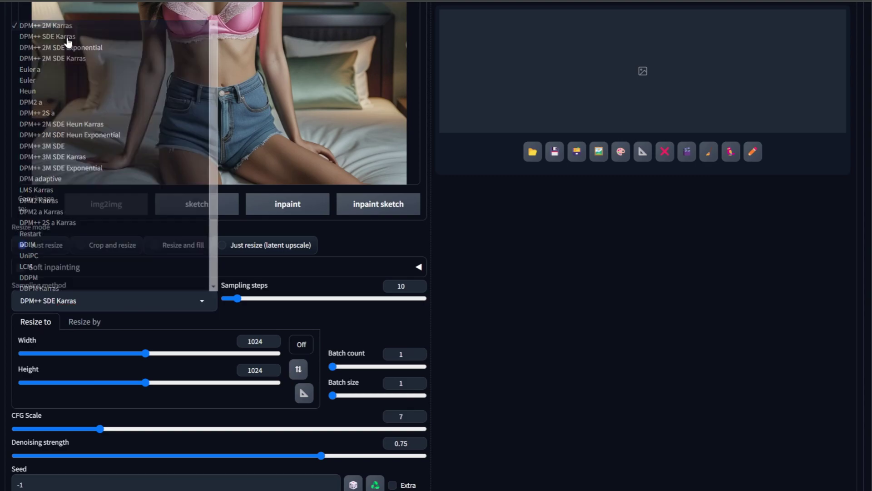
Set the img2img batch count to 4, CFG scale to 1 and denoising strength to 0.42
scroll(197, 268, "down", 3)
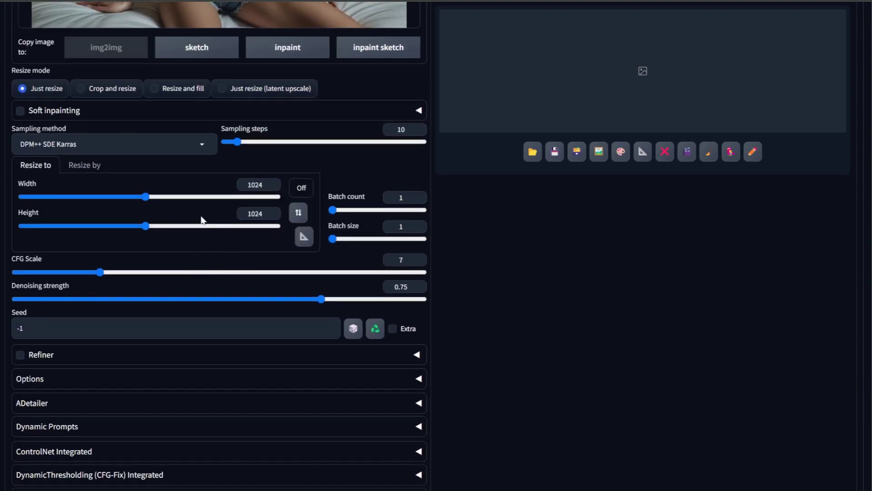
double_click(391, 200)
type("4")
left_click_drag(100, 272, 14, 272)
left_click_drag(279, 299, 188, 300)
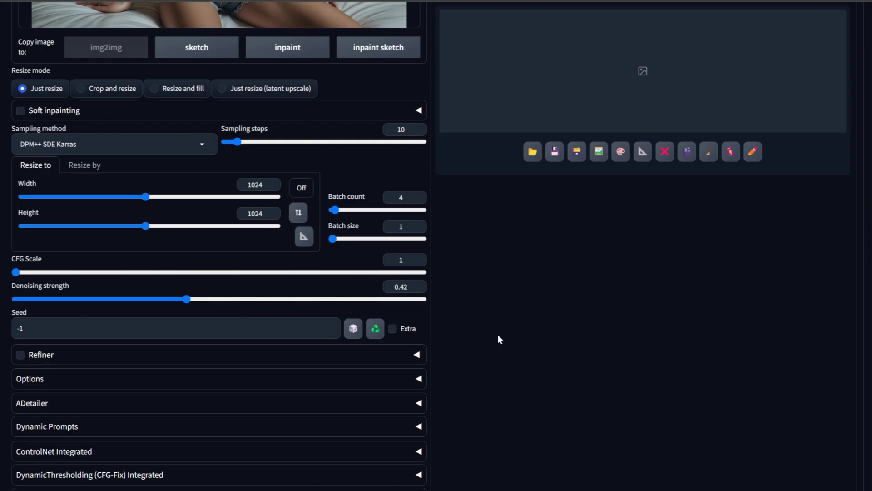
Turn off Dynamic Prompts for the img2img generation and collapse its settings
scroll(499, 338, "down", 3)
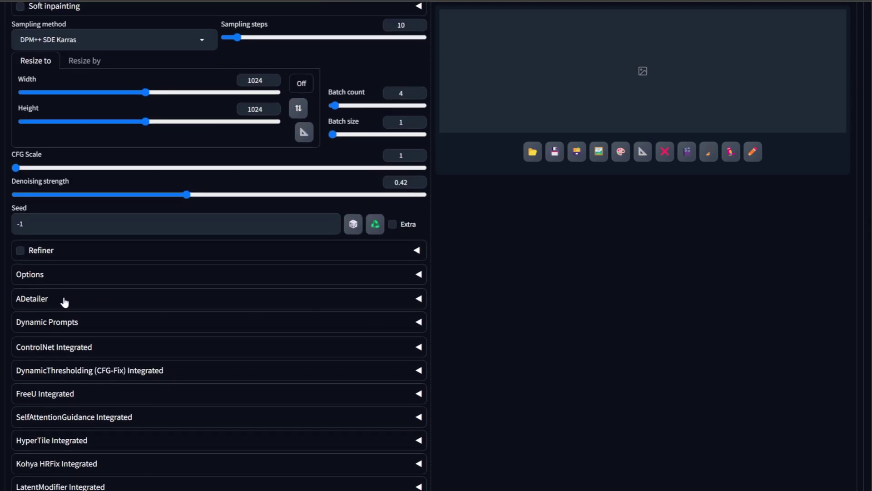
left_click(88, 322)
left_click(70, 344)
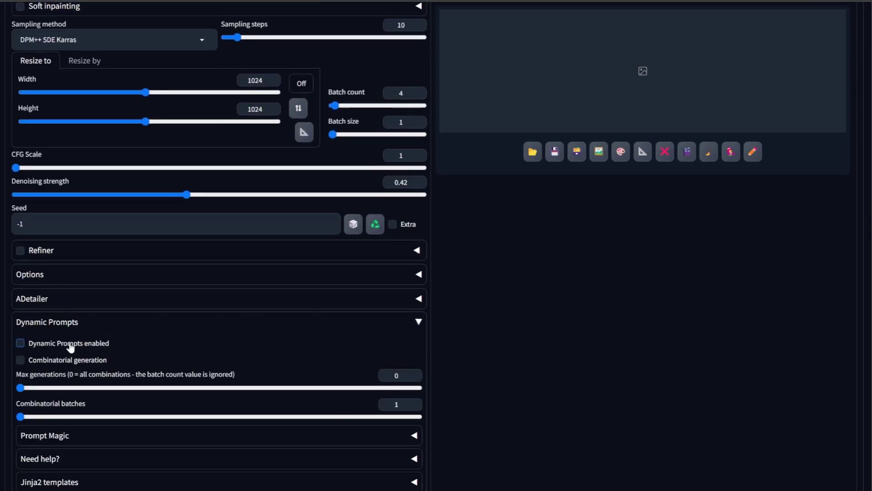
left_click(84, 323)
Review the img2img prompts, the source portrait and the generation settings
scroll(198, 351, "up", 10)
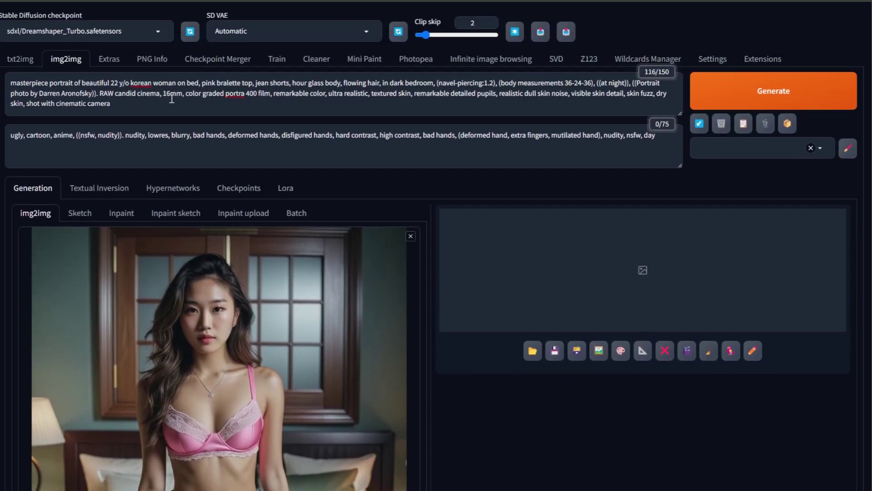
scroll(267, 228, "down", 10)
scroll(150, 381, "up", 10)
scroll(349, 287, "down", 8)
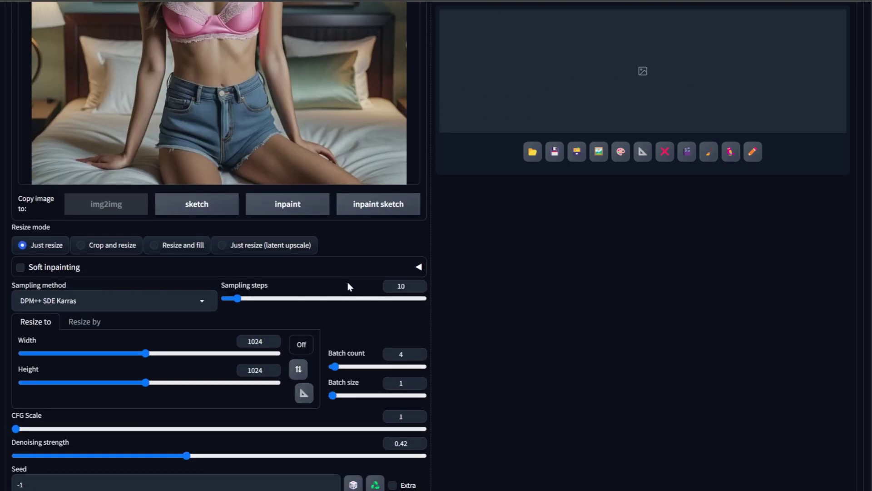
scroll(347, 286, "up", 7)
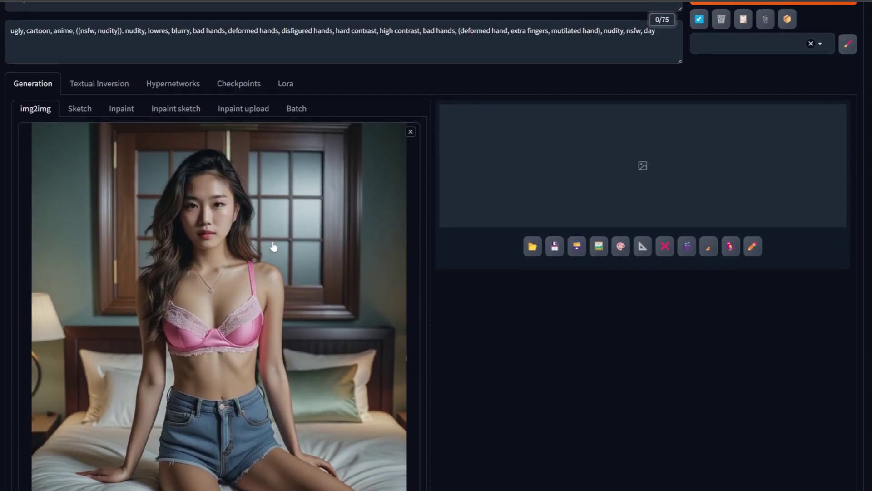
scroll(274, 246, "up", 2)
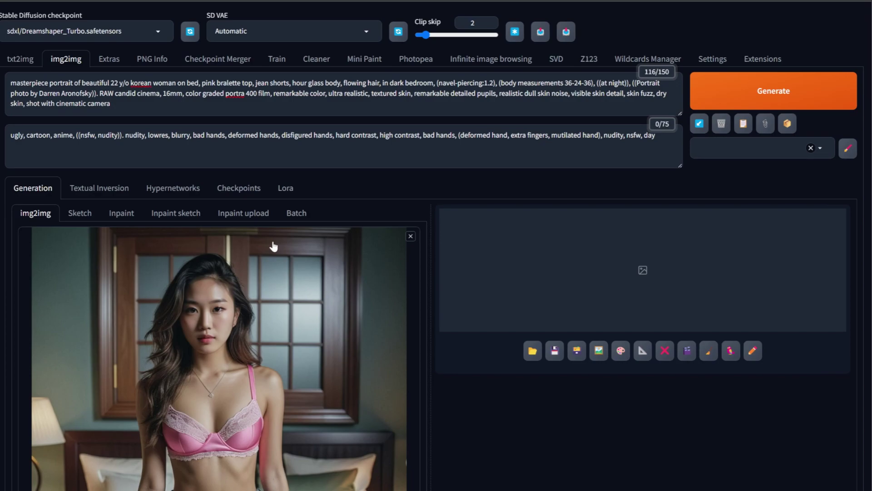
scroll(273, 245, "down", 15)
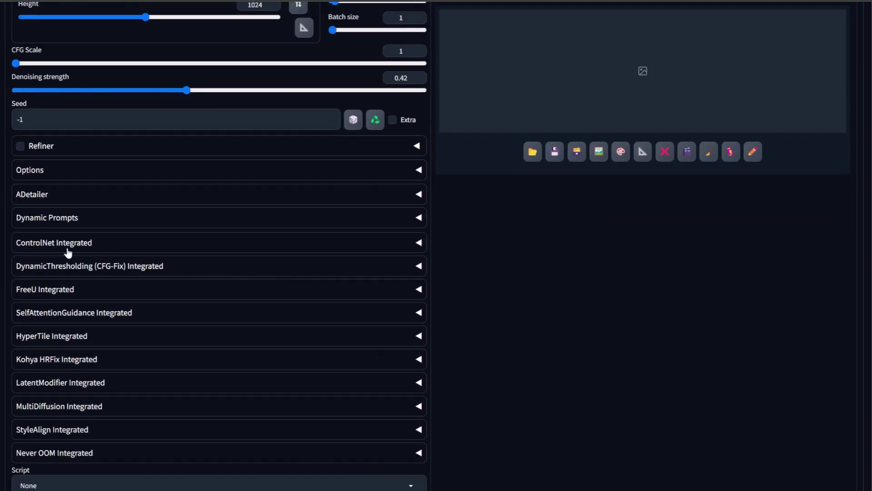
scroll(389, 253, "up", 13)
scroll(400, 249, "down", 7)
scroll(404, 249, "up", 5)
scroll(405, 249, "up", 7)
Expand the ADetailer settings and enable ADetailer for the img2img generation
scroll(68, 313, "down", 14)
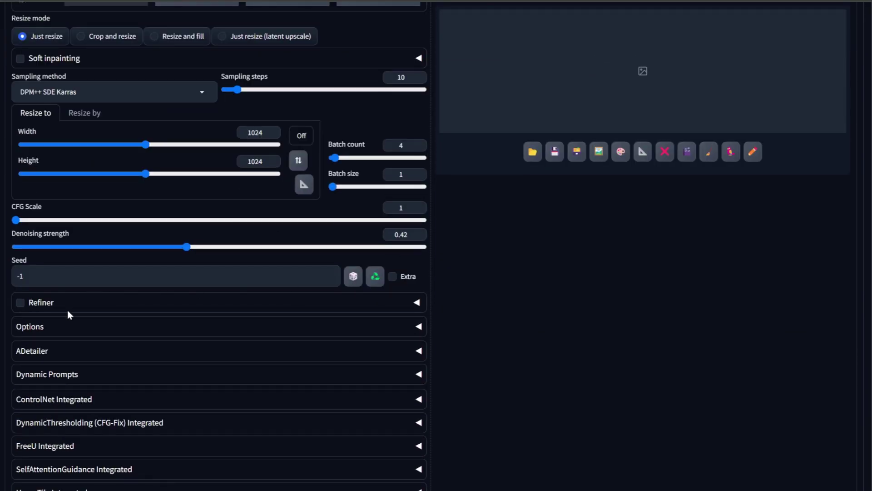
scroll(64, 313, "down", 1)
left_click(59, 304)
scroll(61, 296, "down", 2)
left_click(62, 221)
Enter the ADetailer prompt "beautiful korean face, red lips, perfect eyes" and the negative prompt "ugly, bad eyes"
left_click(87, 322)
type("beautif")
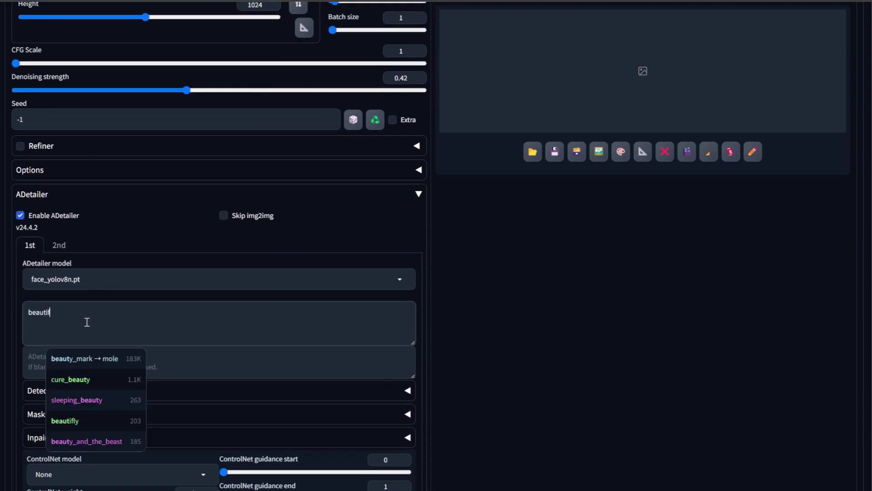
type("ul korean face, red lips")
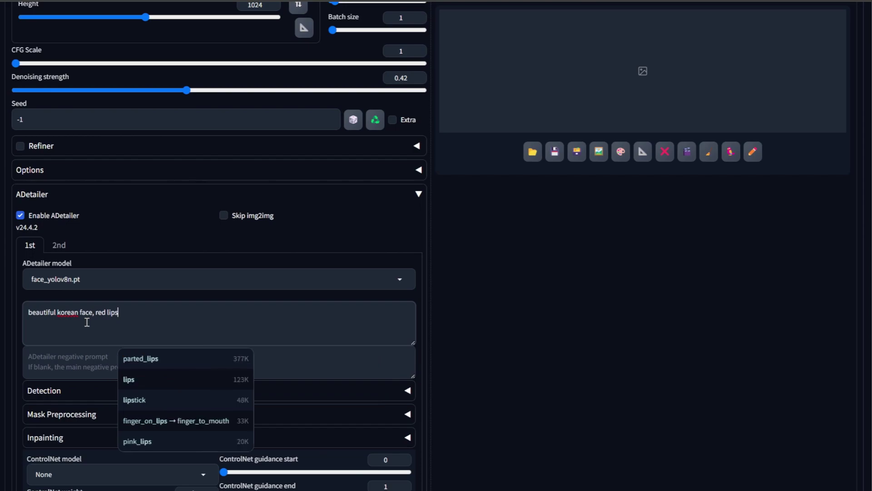
type(", perfe")
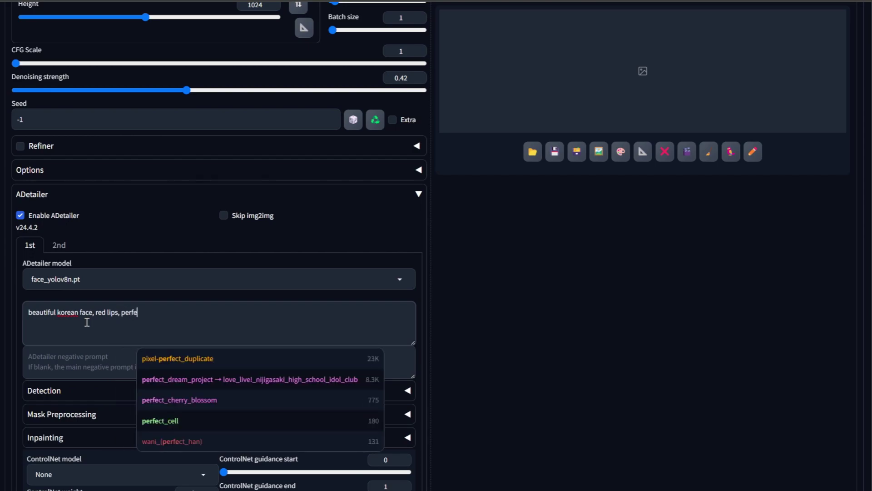
type("ct eyes")
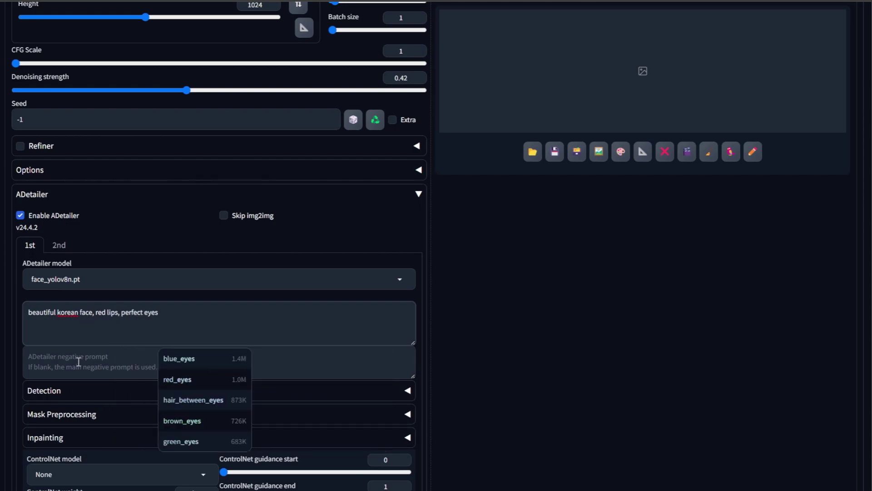
left_click(78, 362)
type("ugly")
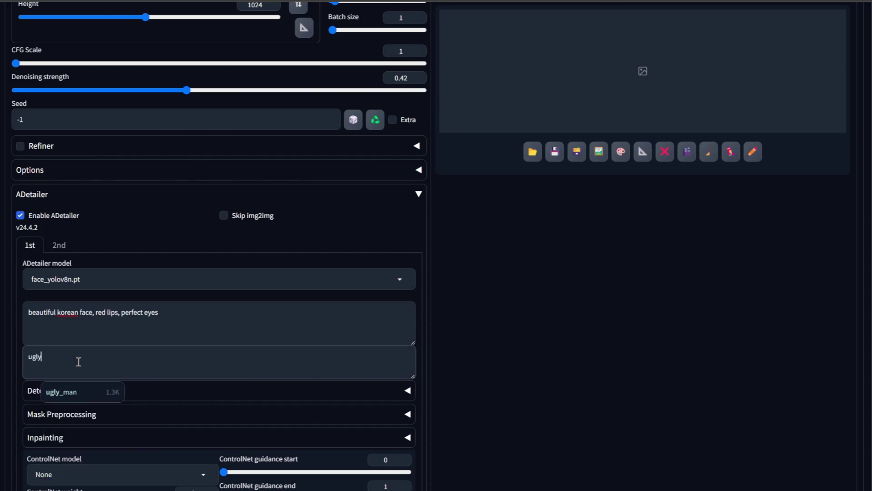
type(", bad eyes")
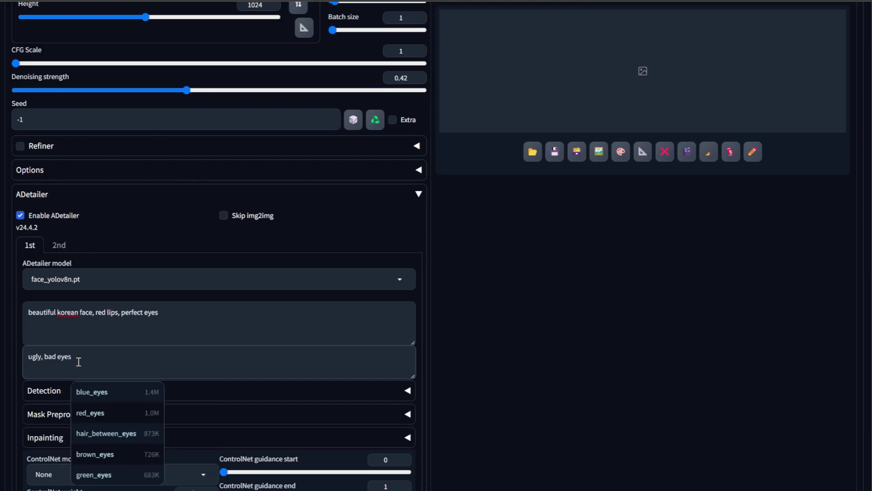
In ADetailer's inpainting settings, enable separate width/height and set the inpaint denoising strength to 0.25
scroll(79, 362, "down", 1)
left_click(43, 384)
scroll(268, 338, "down", 4)
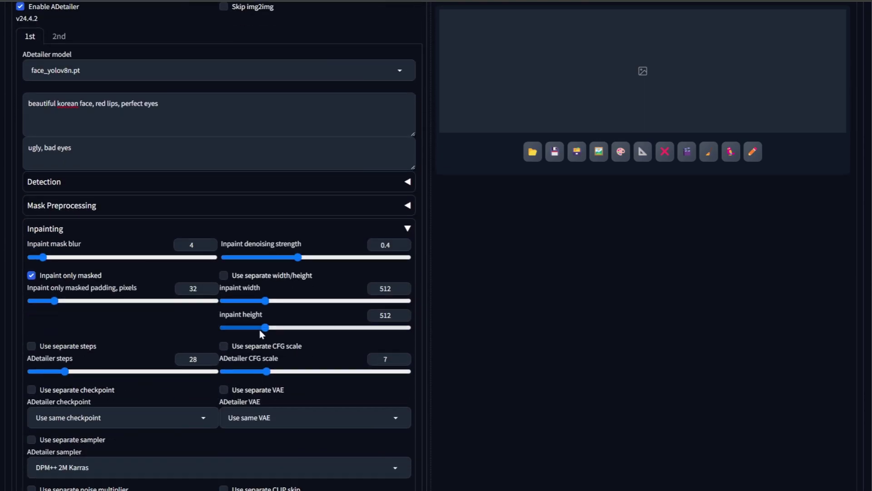
left_click(236, 278)
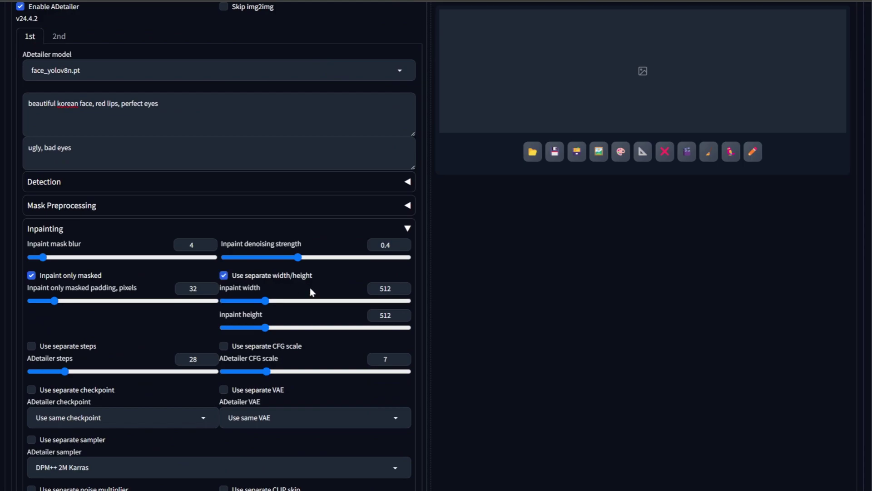
double_click(394, 248)
type("0.25")
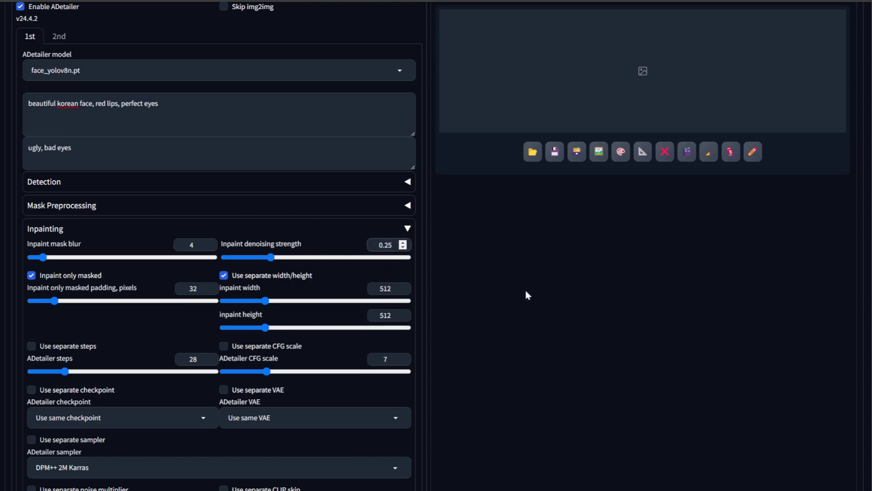
left_click(399, 234)
Generate the img2img batch and view a resulting portrait
scroll(443, 287, "up", 18)
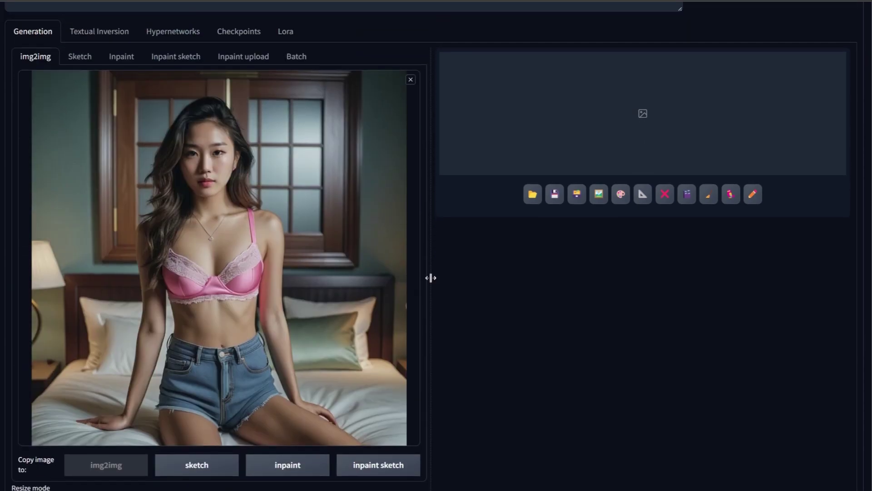
scroll(441, 358, "up", 4)
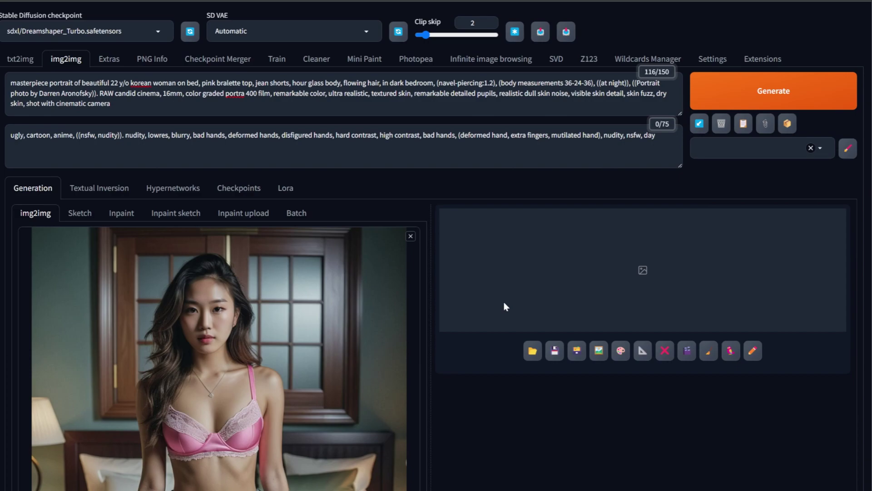
left_click(813, 91)
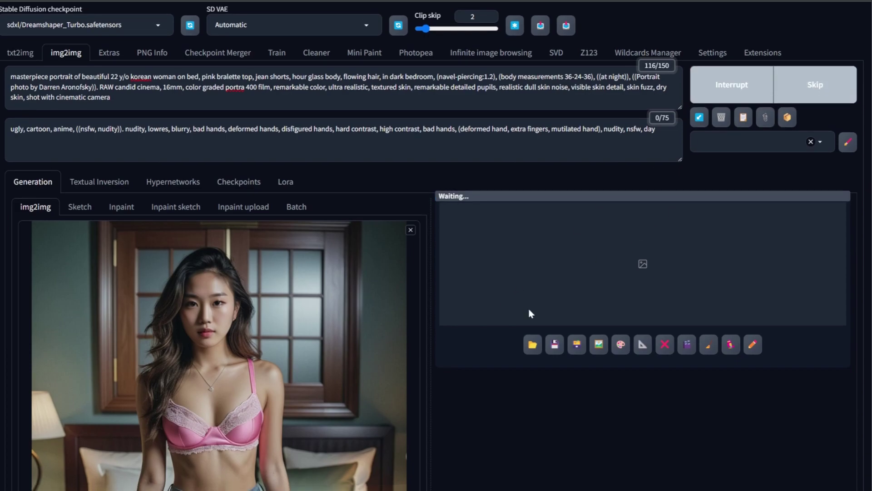
scroll(527, 322, "down", 3)
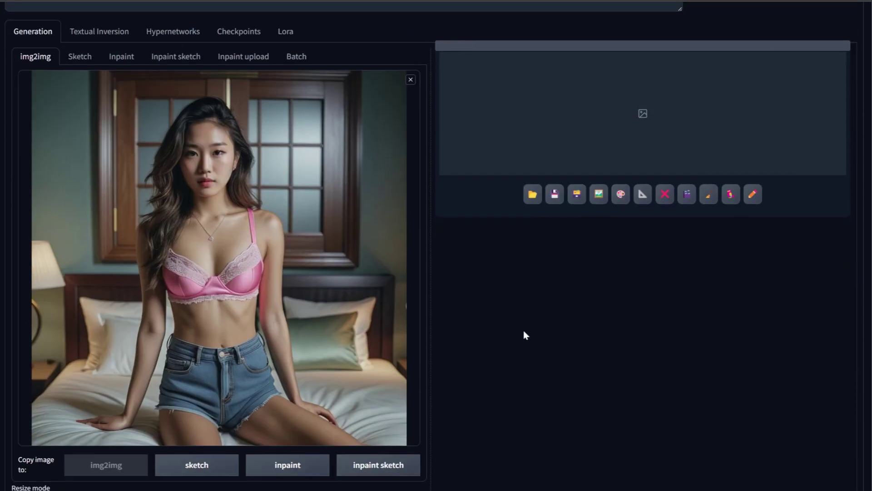
left_click(613, 197)
left_click(612, 197)
Set ADetailer's inpaint denoising strength to 0.4
scroll(548, 246, "down", 6)
scroll(547, 245, "down", 4)
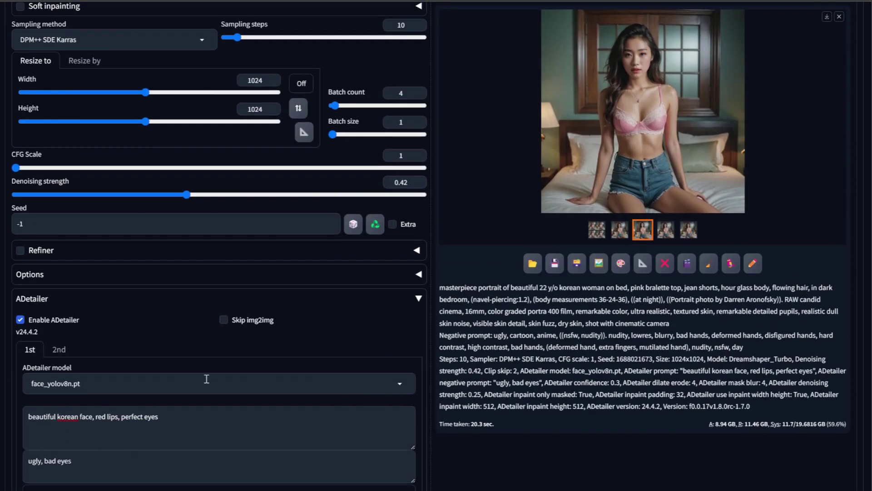
scroll(211, 378, "down", 6)
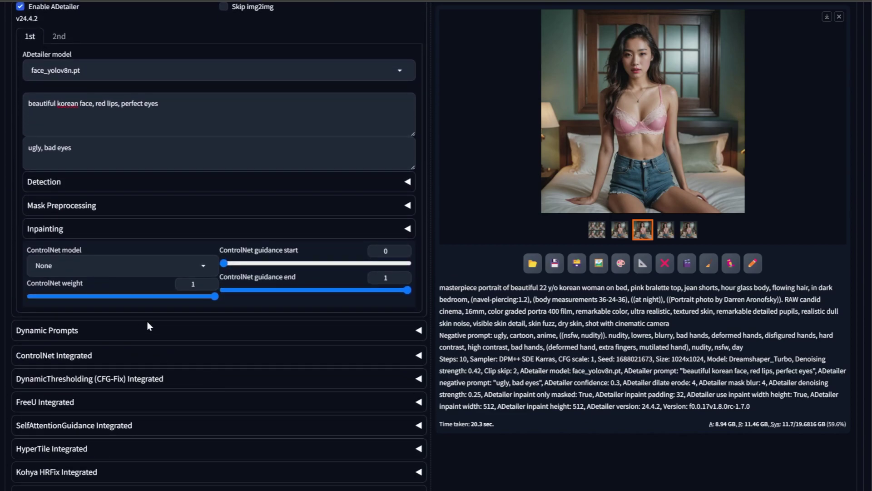
scroll(146, 321, "up", 1)
left_click(73, 281)
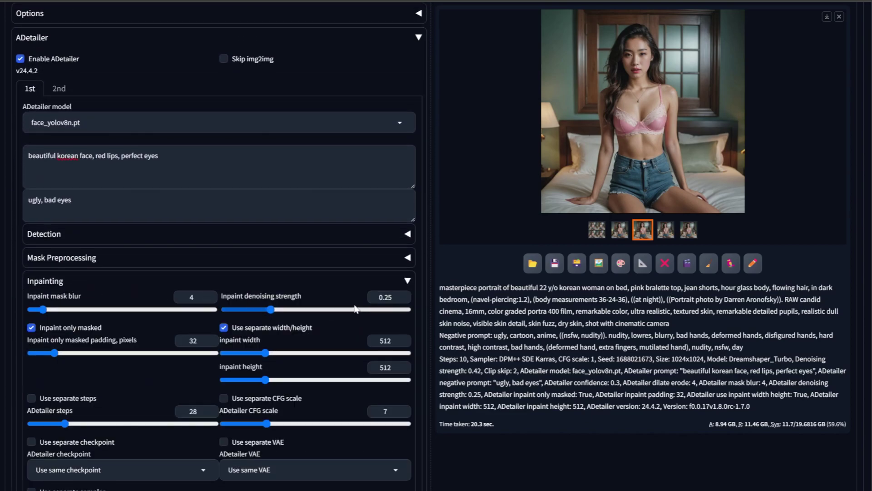
left_click_drag(281, 311, 299, 312)
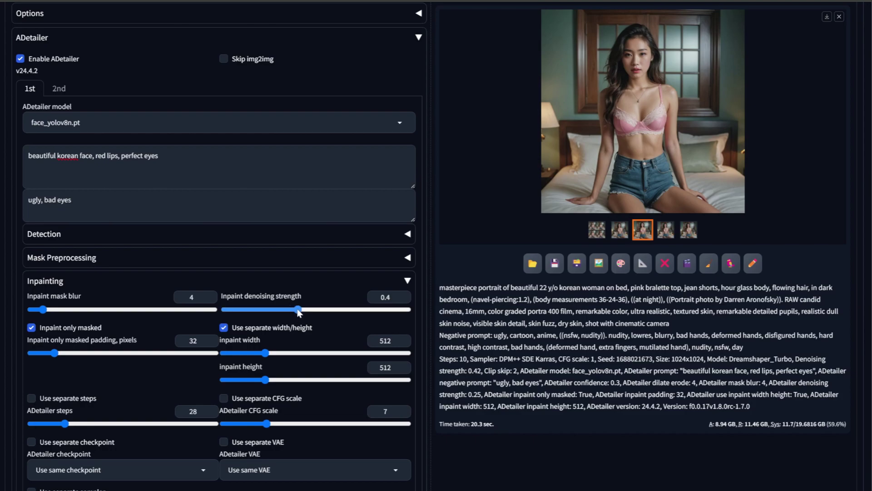
Set the main img2img denoising strength to 0.4
scroll(298, 278, "down", 2)
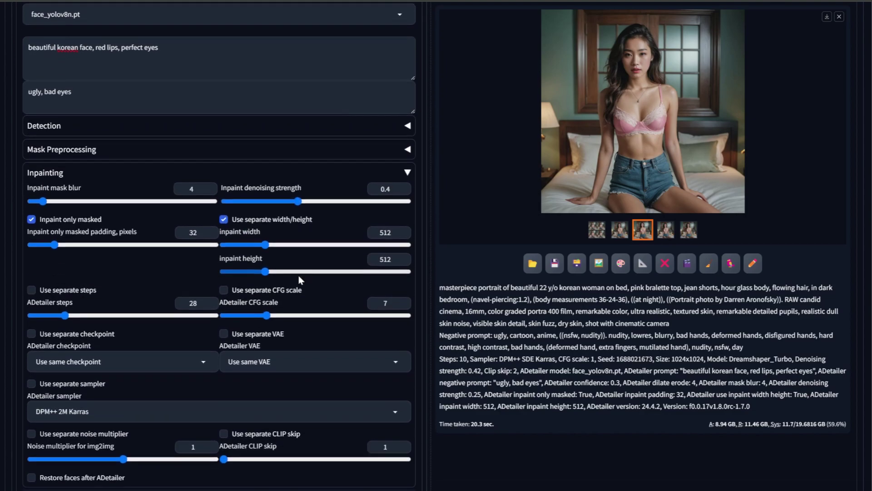
scroll(298, 274, "down", 2)
scroll(298, 274, "up", 9)
scroll(622, 263, "up", 8)
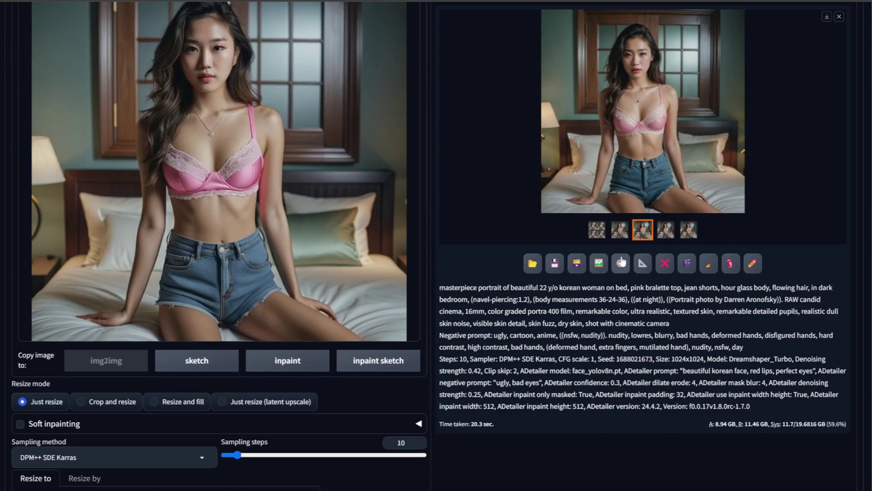
scroll(622, 262, "down", 6)
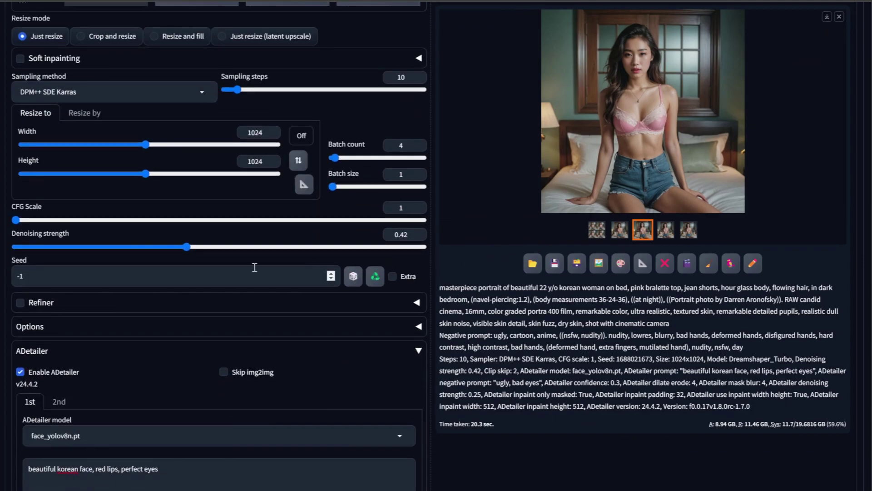
left_click_drag(187, 248, 181, 248)
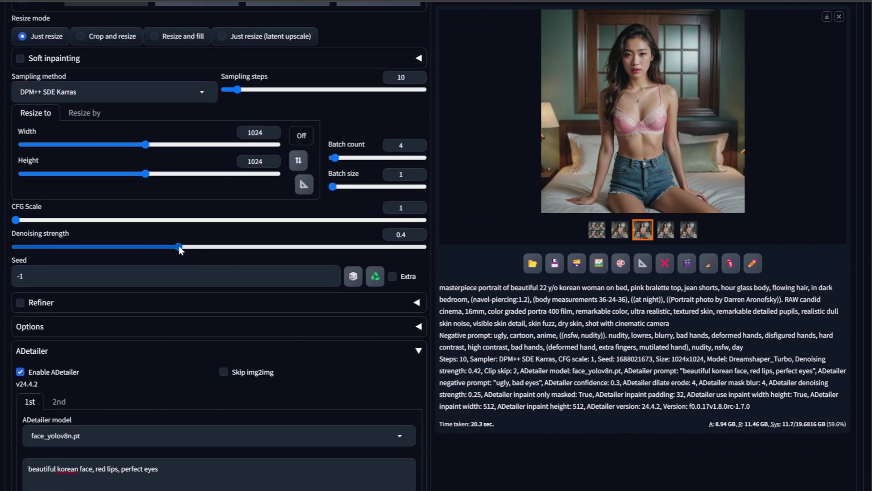
Generate the img2img batch again and view its results enlarged, starting from the image grid
scroll(739, 279, "up", 8)
left_click(776, 92)
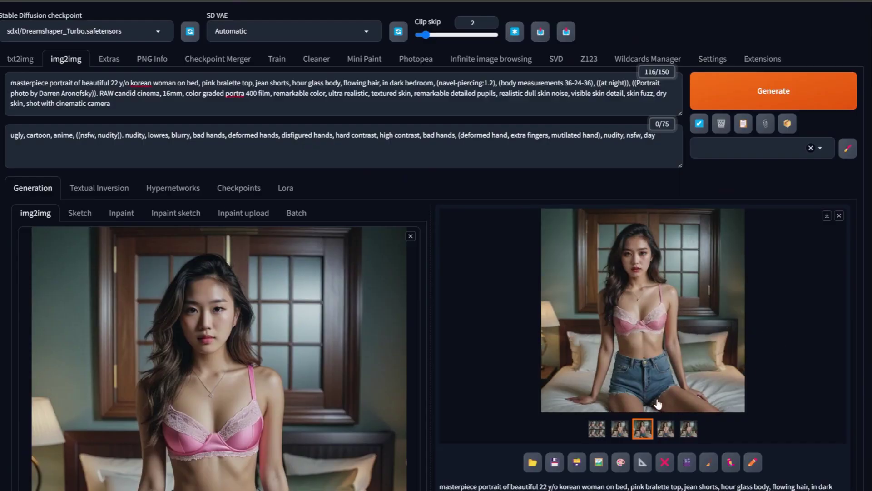
left_click(597, 429)
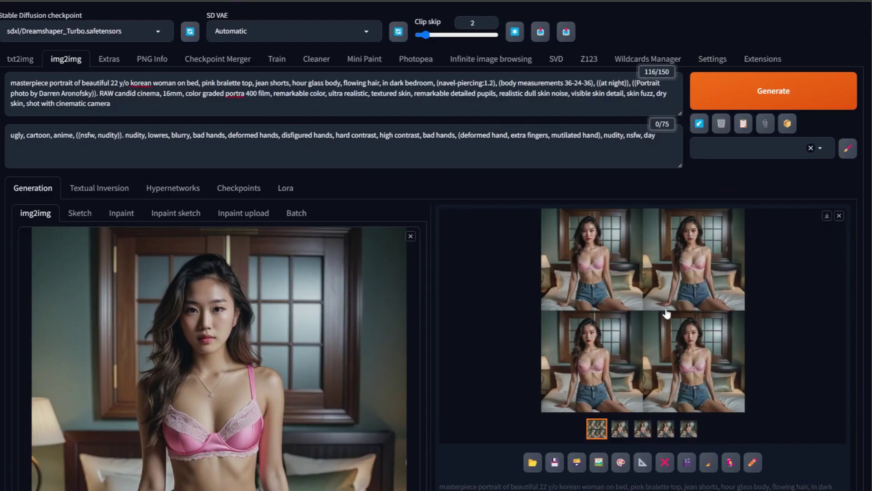
left_click(652, 289)
key("Right")
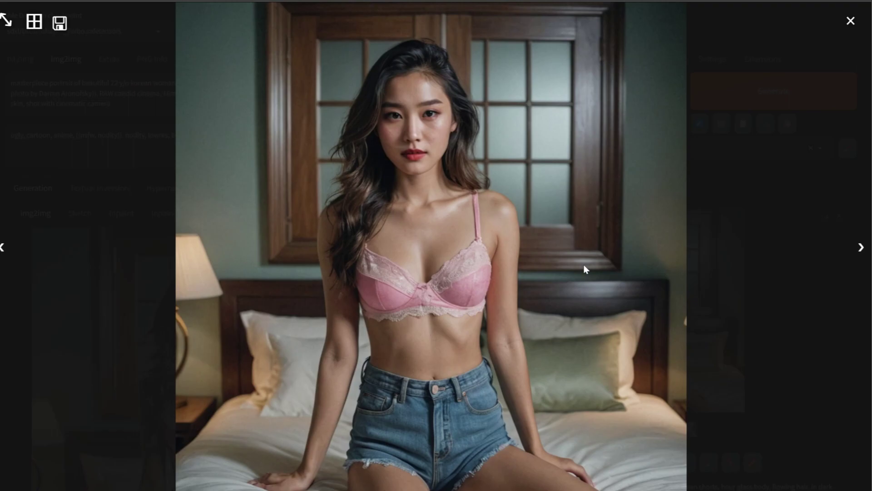
Cycle through the enlarged img2img results, compare the individual portraits, and close the image viewer from the grid
key("Right")
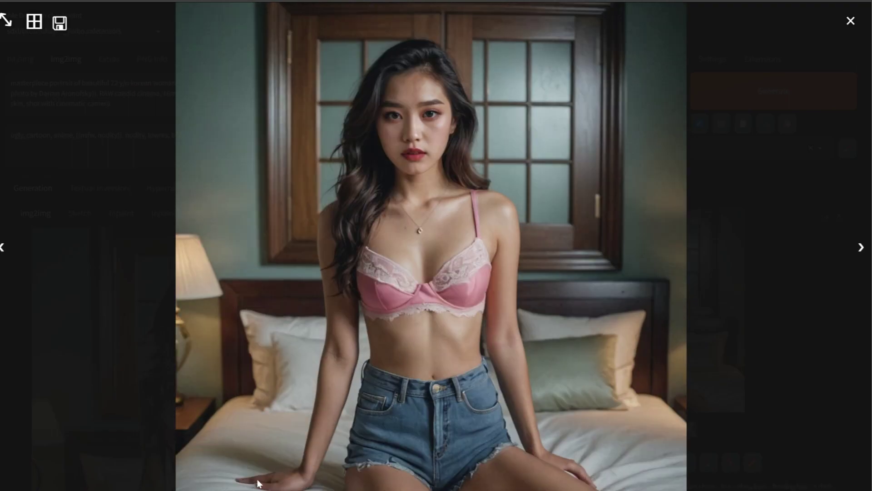
key("Right")
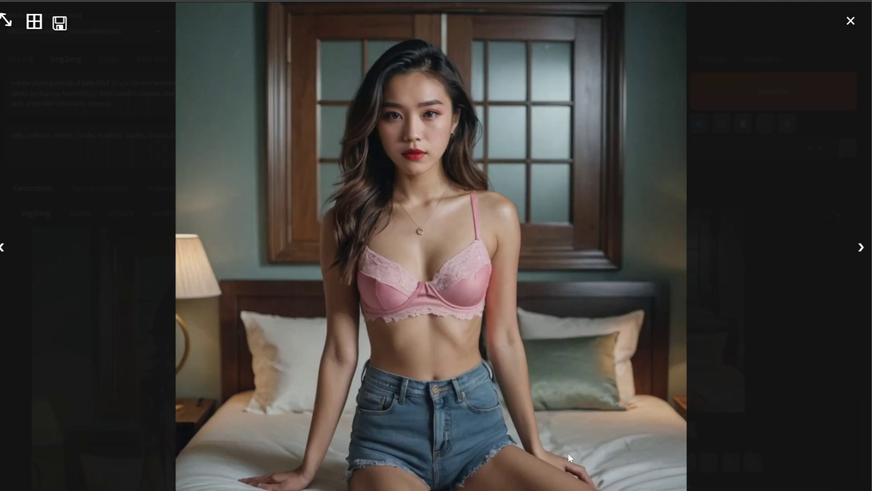
key("Right")
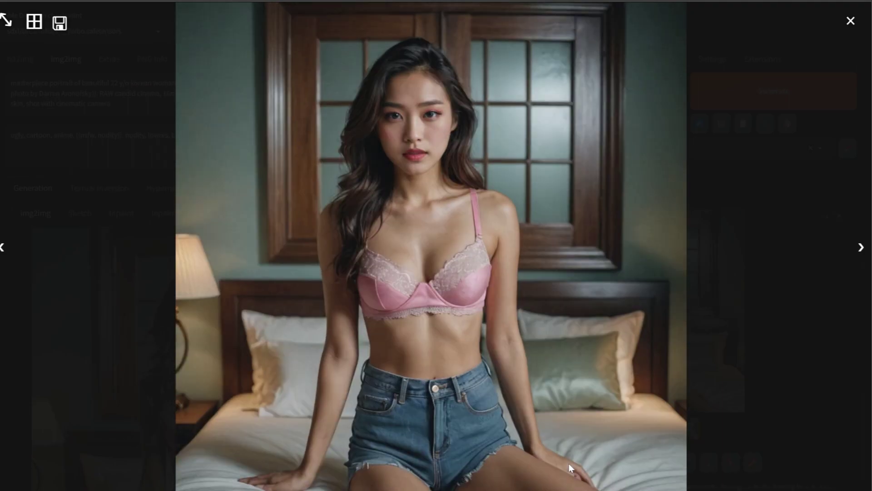
key("Right")
key("Right")
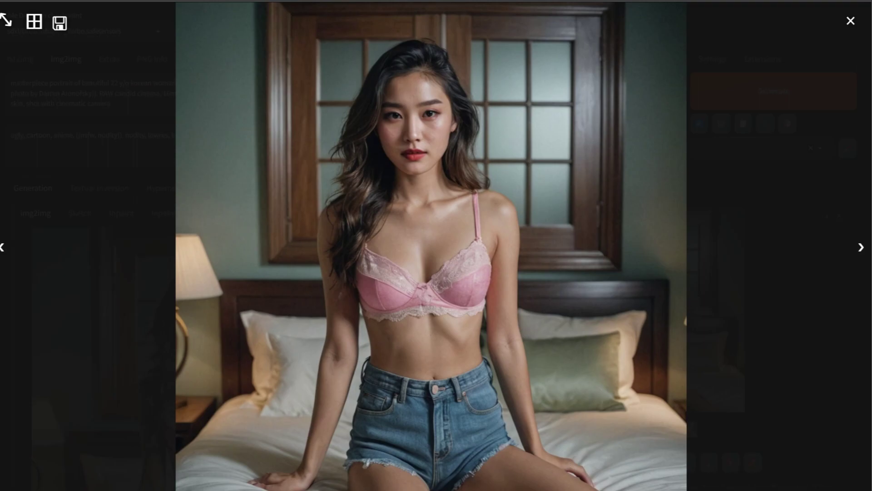
key("Right")
key("Right")
key("Right")
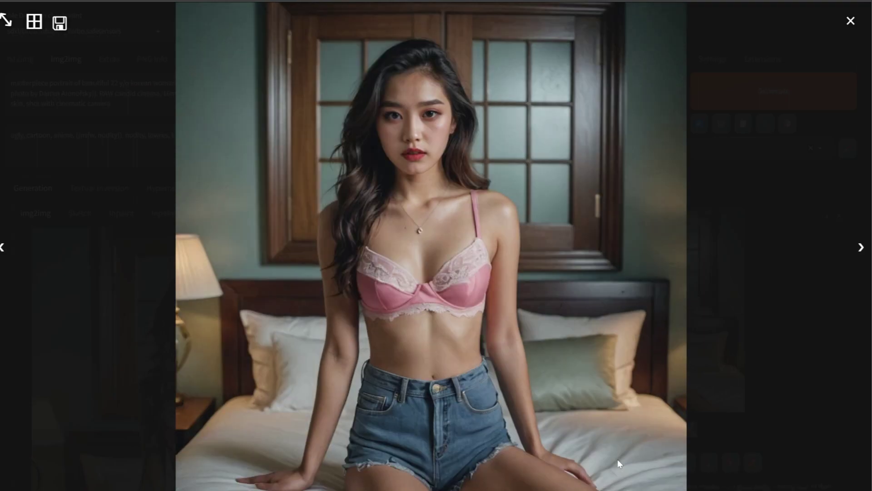
key("Right")
key("Right")
key("Right")
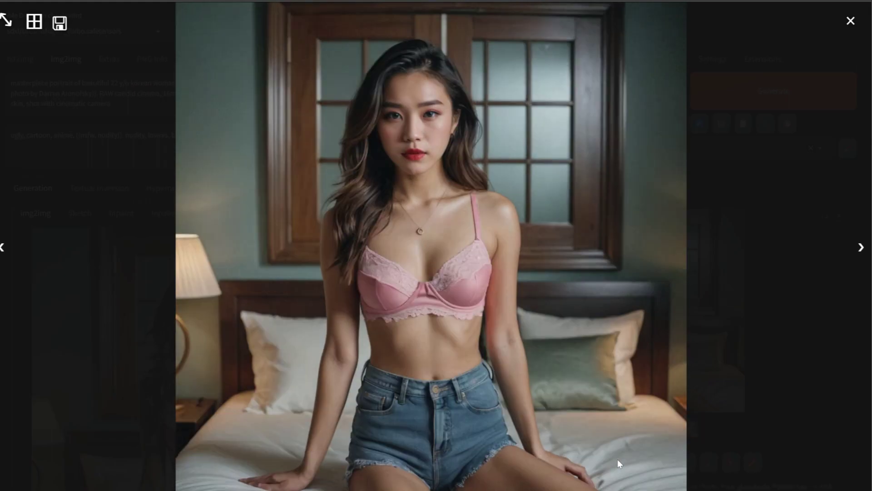
key("Right")
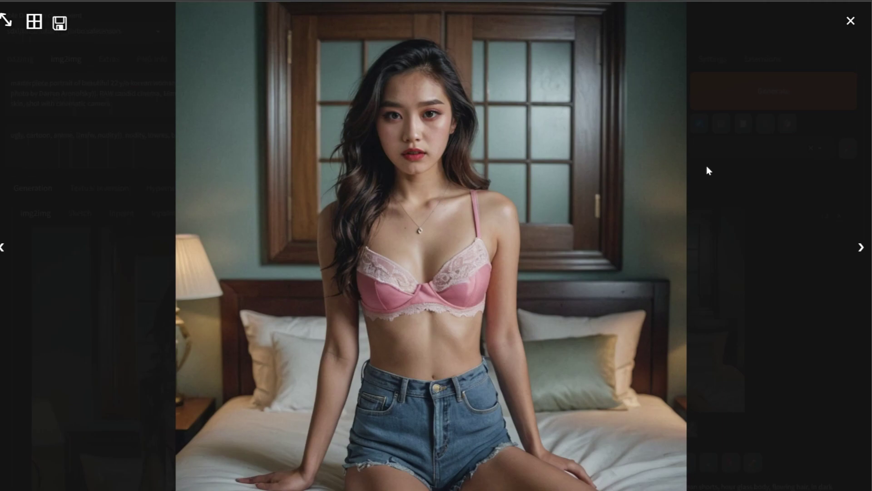
key("Right")
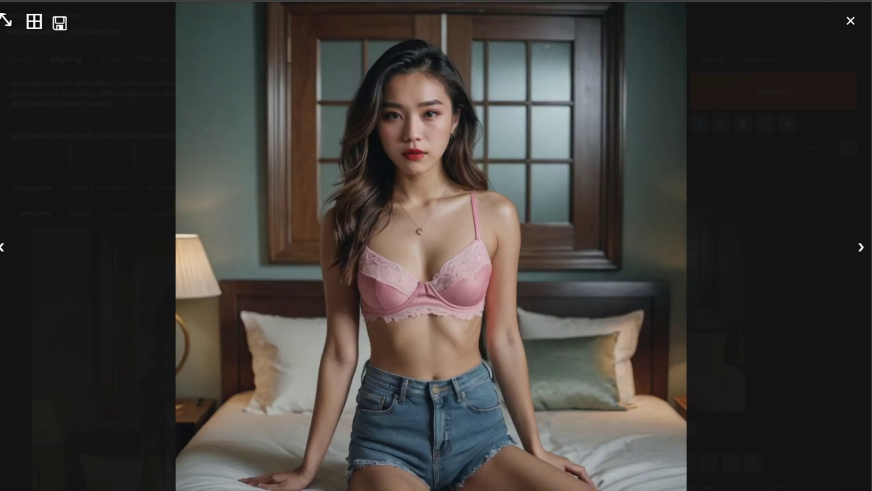
key("Right")
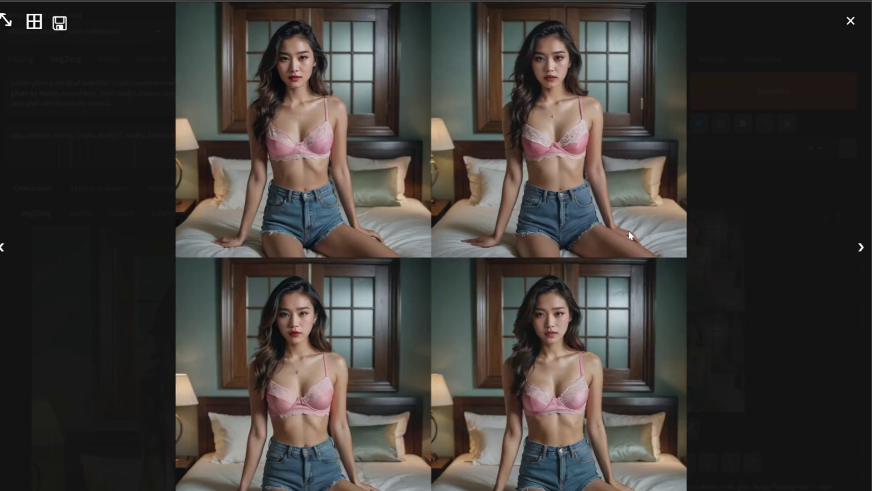
left_click(850, 23)
Open the results enlarged again and leave the second generated portrait selected in the gallery
scroll(407, 254, "down", 15)
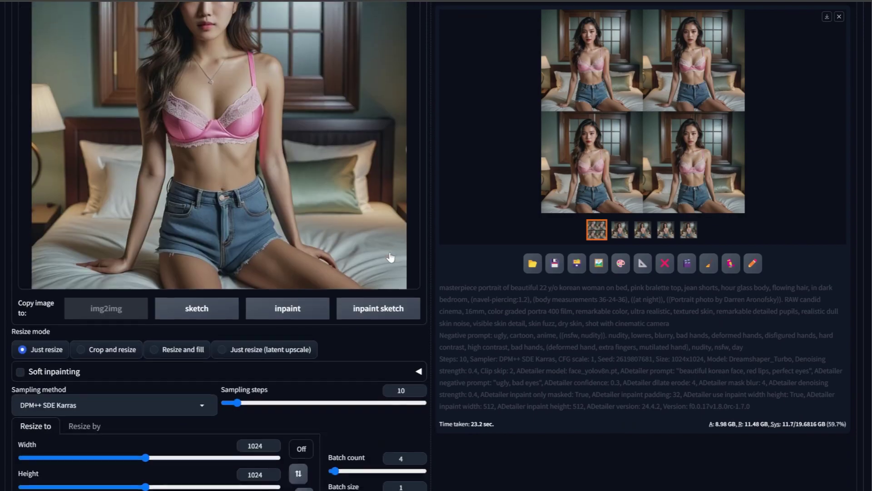
scroll(350, 274, "up", 15)
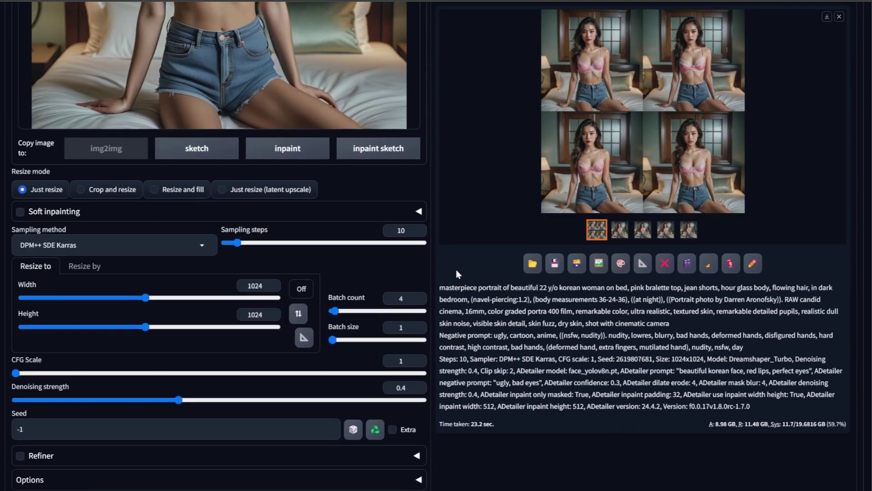
left_click(631, 154)
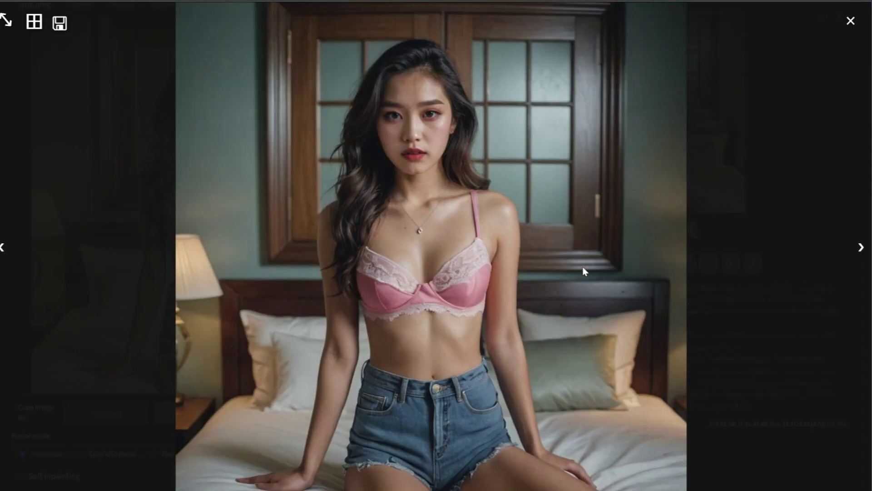
key("Right")
left_click(850, 21)
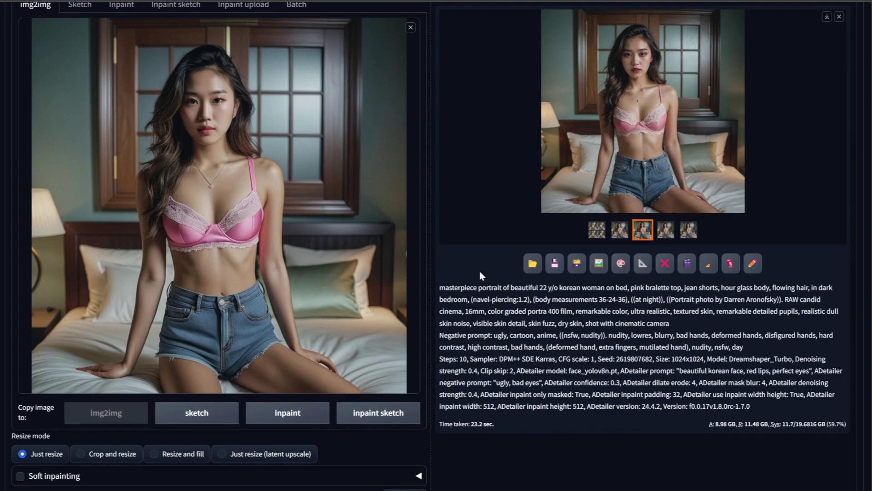
Collapse the ADetailer settings and use the selected portrait as the new img2img source image
scroll(479, 271, "down", 8)
scroll(479, 271, "down", 3)
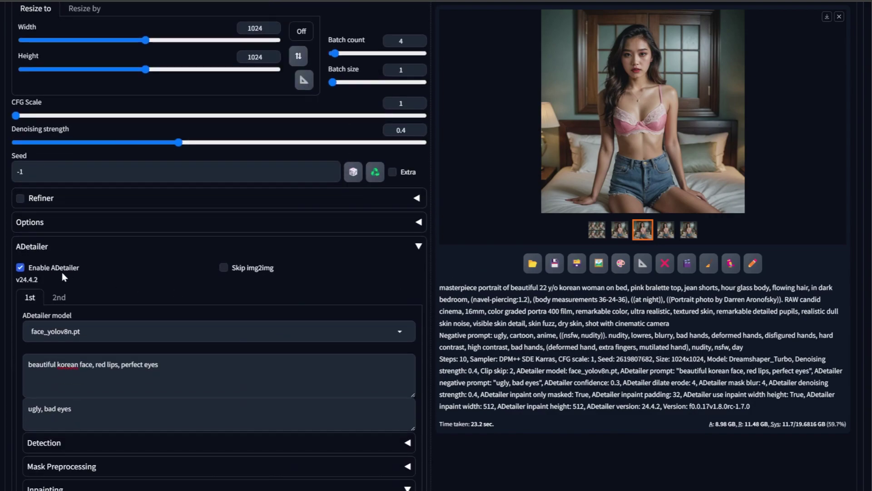
left_click(52, 247)
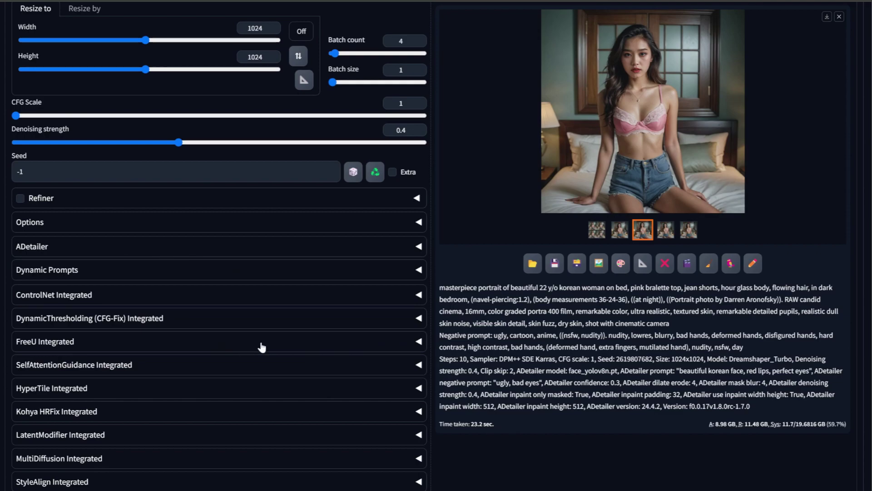
scroll(262, 348, "up", 7)
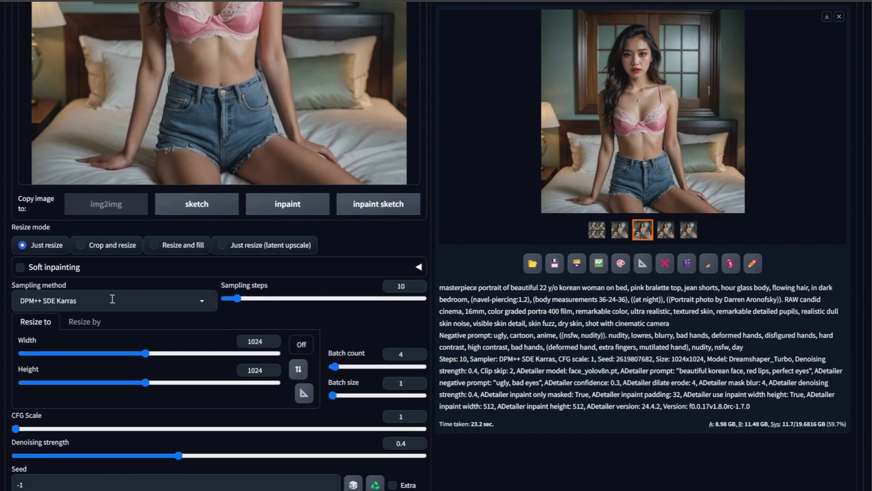
Resize the img2img output by a scale of 2 and set the main denoising strength to 0.25
left_click(85, 322)
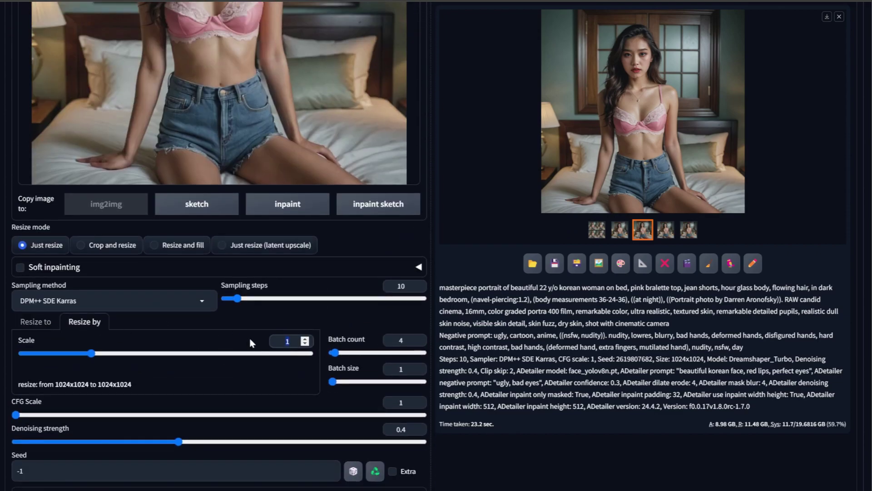
type("2")
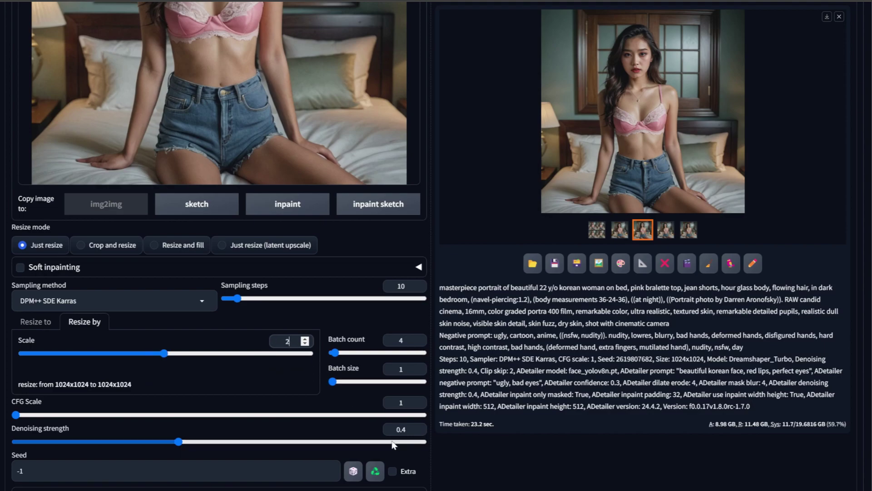
left_click(381, 428)
key("ctrl+a")
type("0")
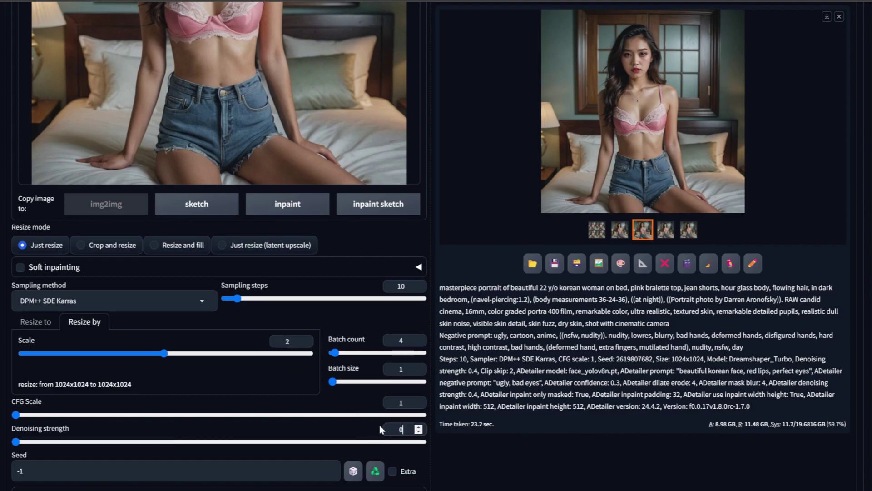
type(".25")
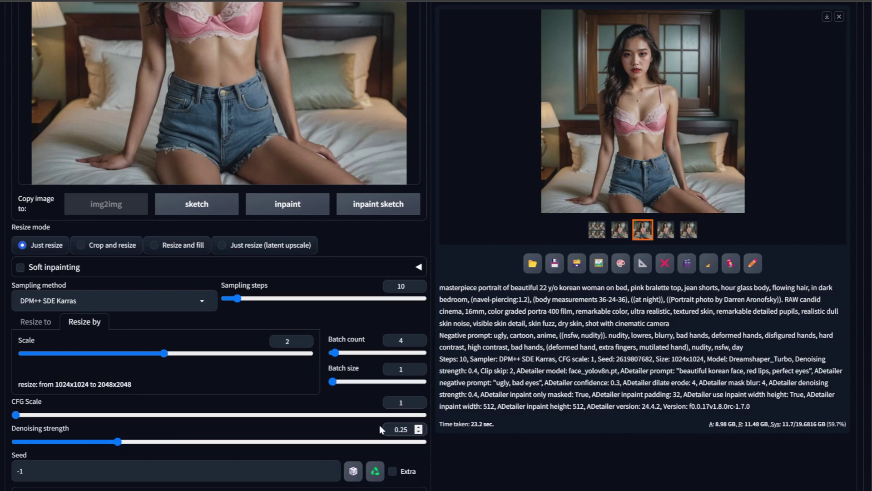
Generate the upscaled img2img batch and open its image grid enlarged
scroll(654, 344, "up", 1)
scroll(655, 344, "up", 5)
left_click(787, 98)
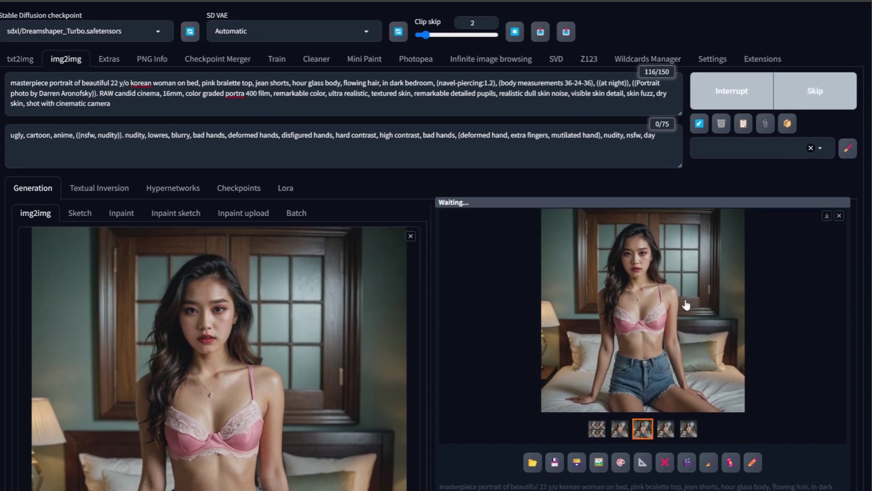
scroll(487, 369, "down", 3)
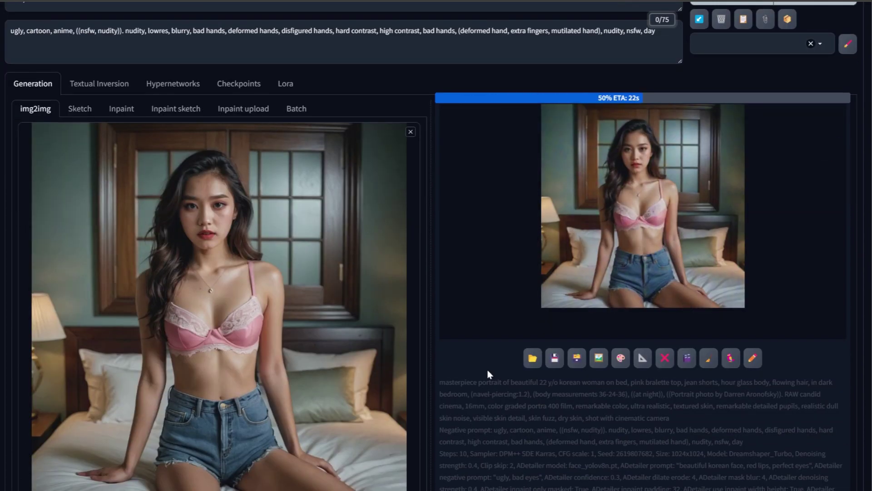
left_click(660, 222)
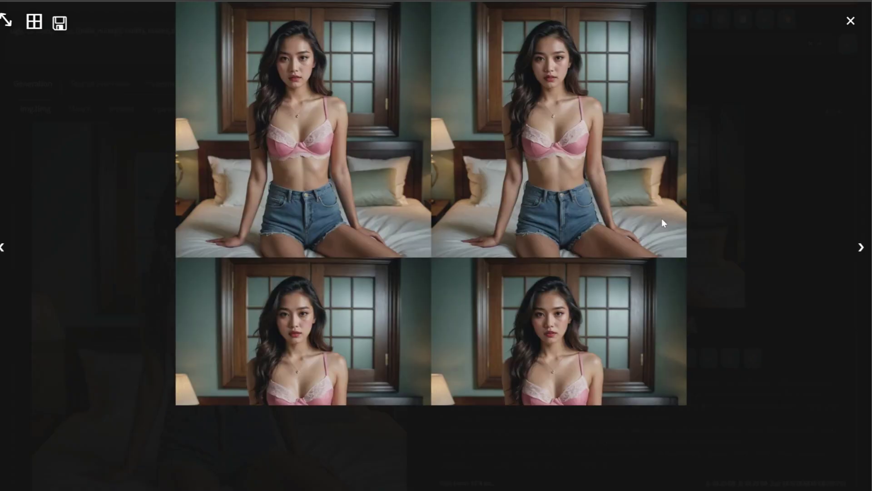